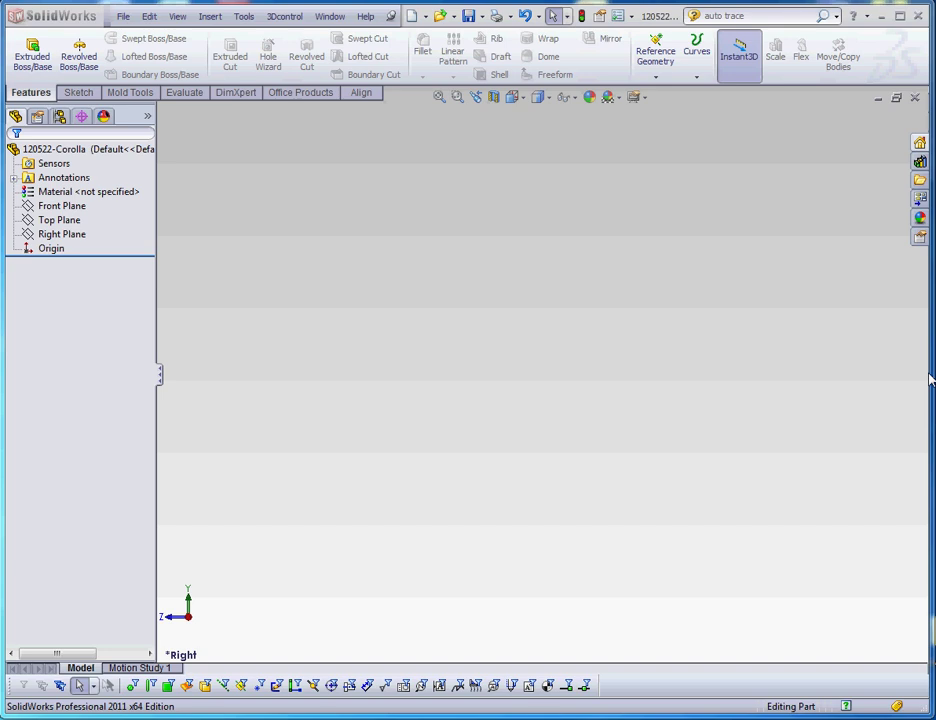
Start a sketch on the Right Plane and draw a single line across it
left_click(80, 93)
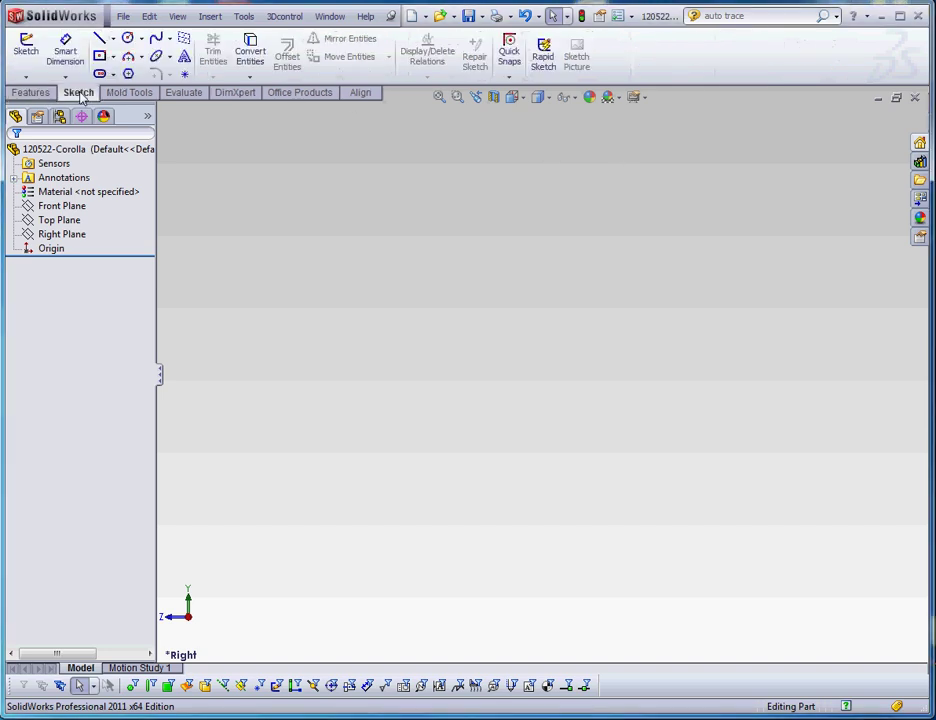
left_click(100, 39)
left_click(162, 112)
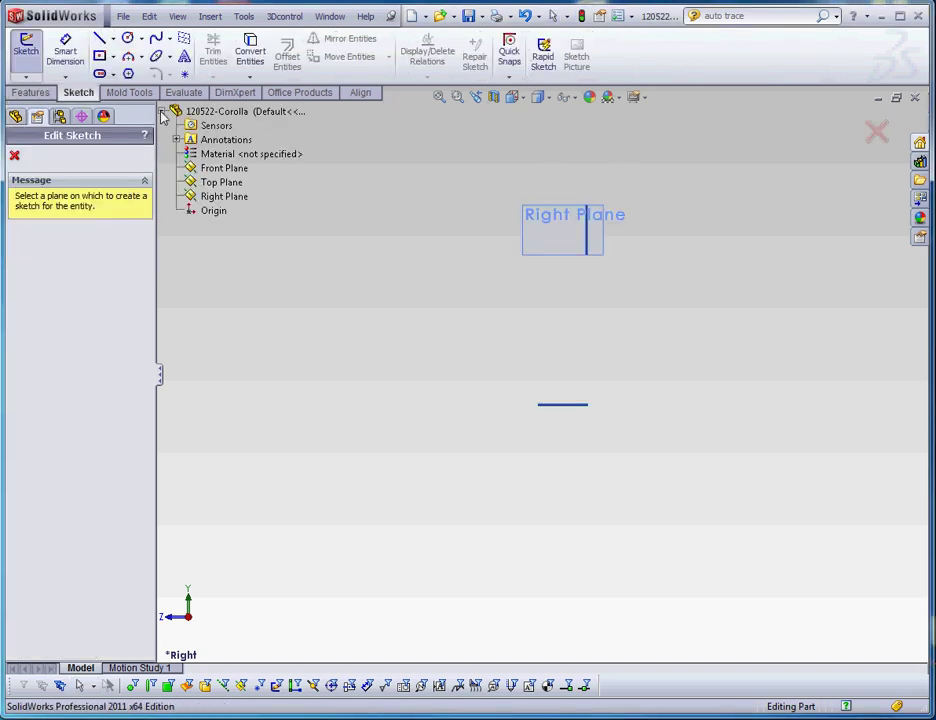
left_click(214, 198)
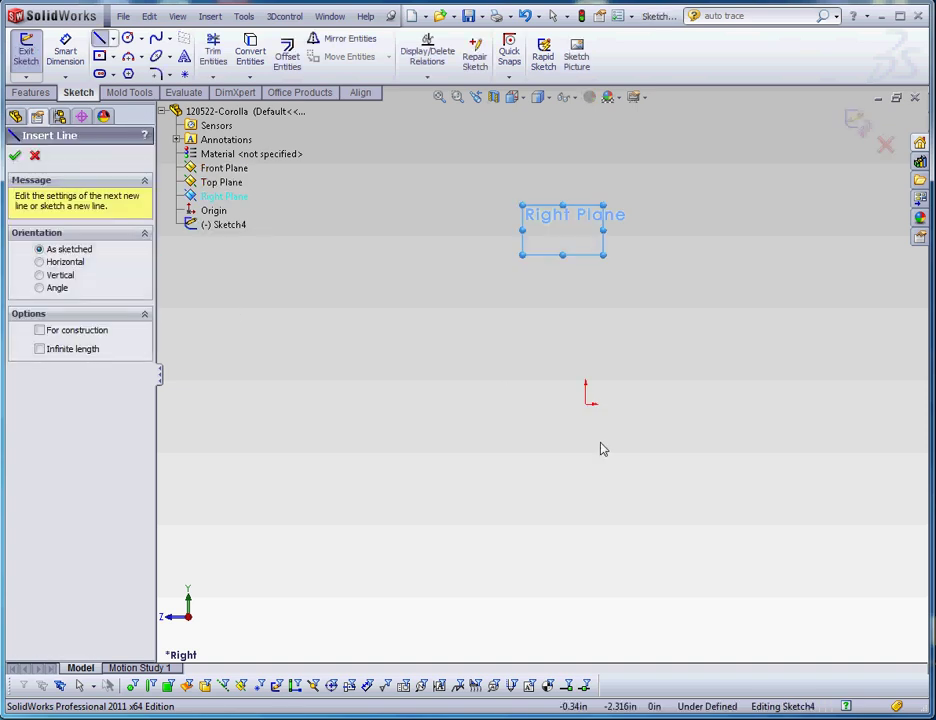
left_click(471, 411)
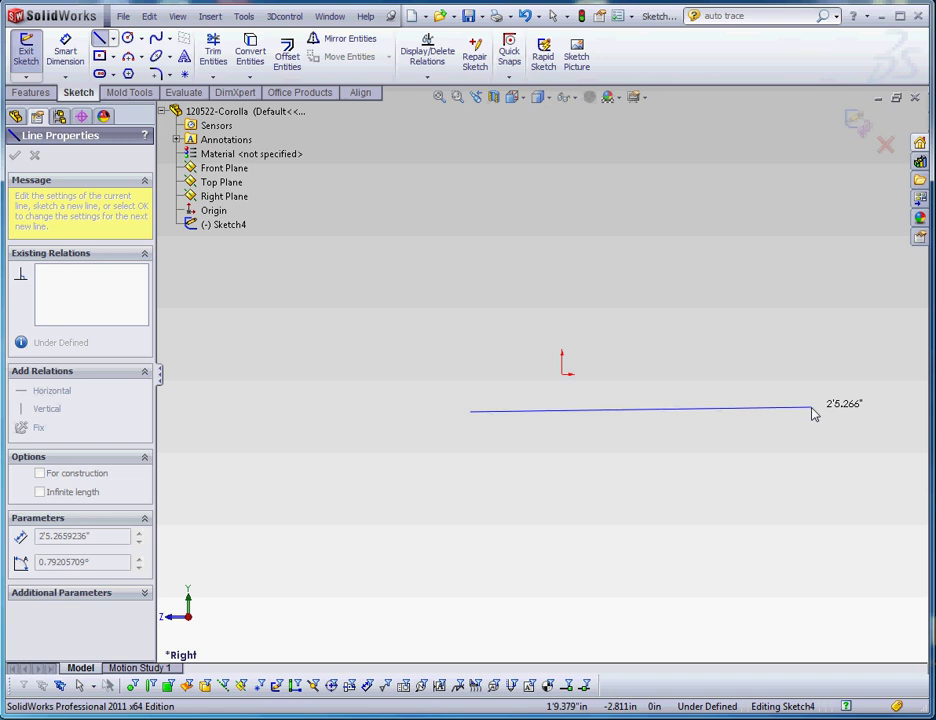
double_click(813, 414)
Make the line horizontal and put its midpoint coincident with the origin
left_click(643, 411)
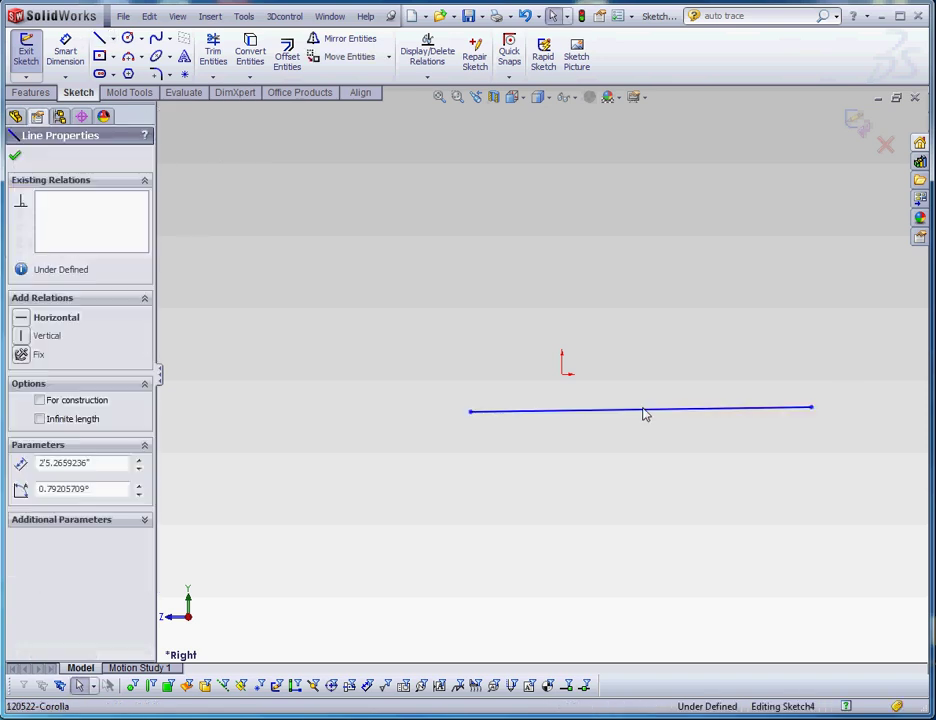
left_click(685, 345)
left_click(679, 455)
right_click(663, 411)
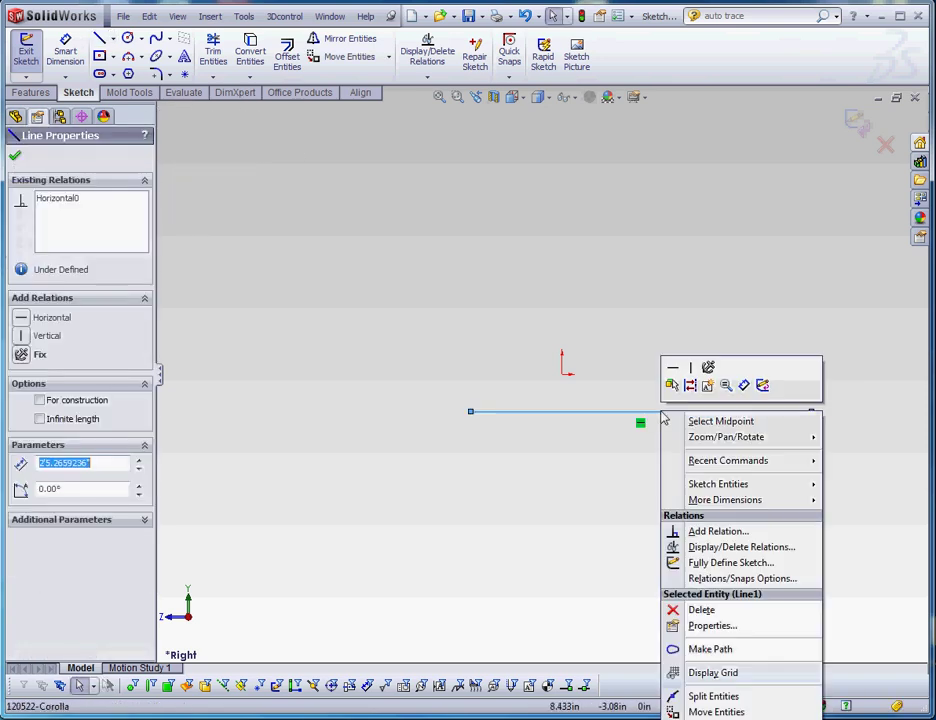
left_click(711, 422)
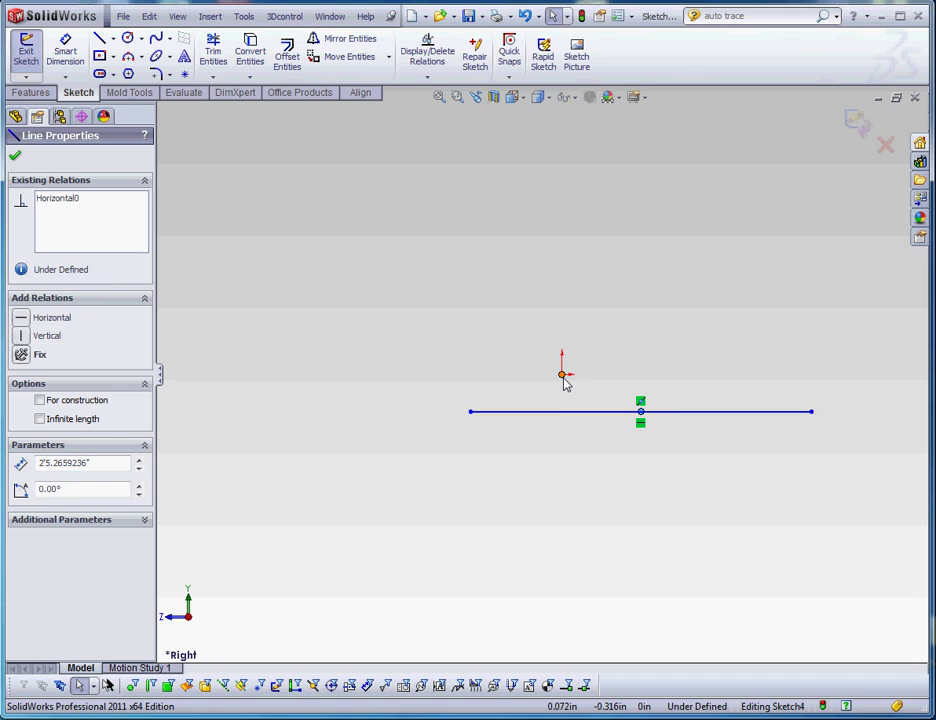
left_click(563, 375, "ctrl")
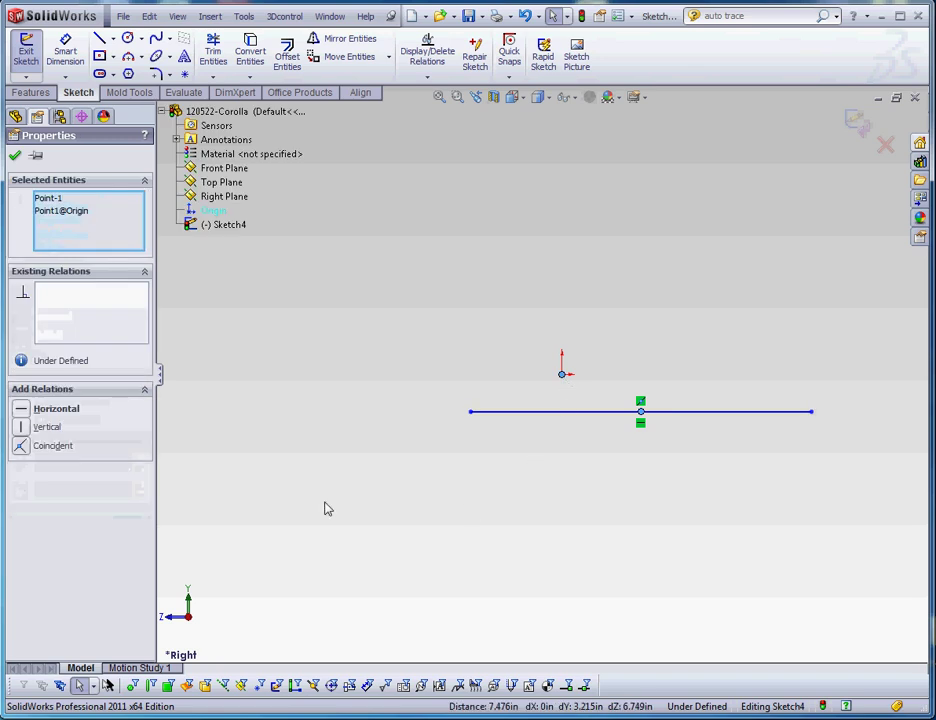
left_click(21, 445)
scroll(633, 422, "down", 2)
scroll(499, 274, "up", 2)
left_click(499, 274)
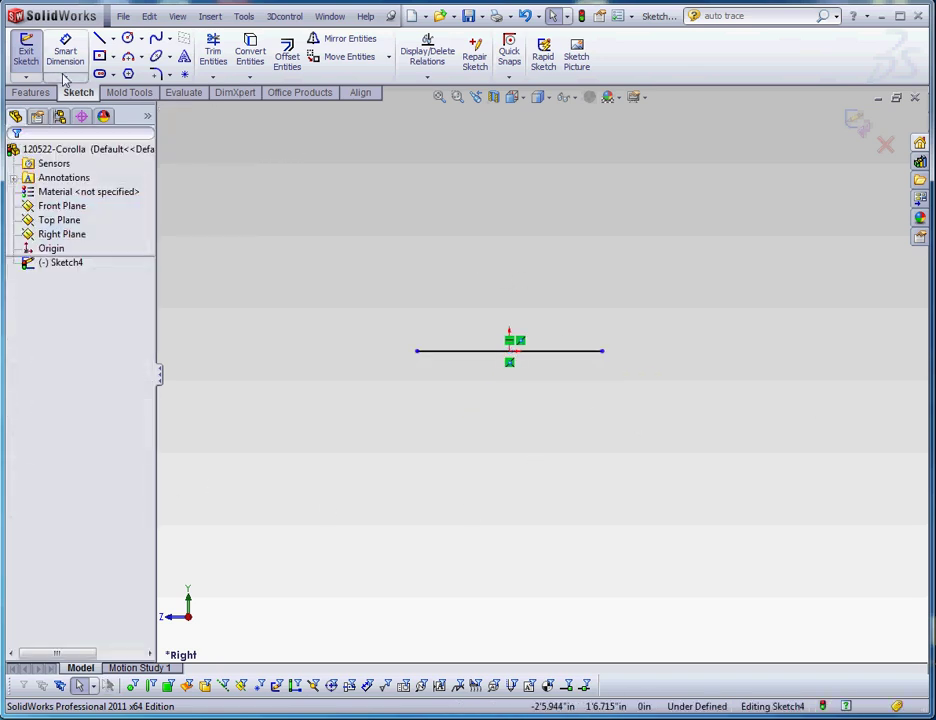
Dimension the line's length to 8'4" and place the dimension below it
left_click(63, 53)
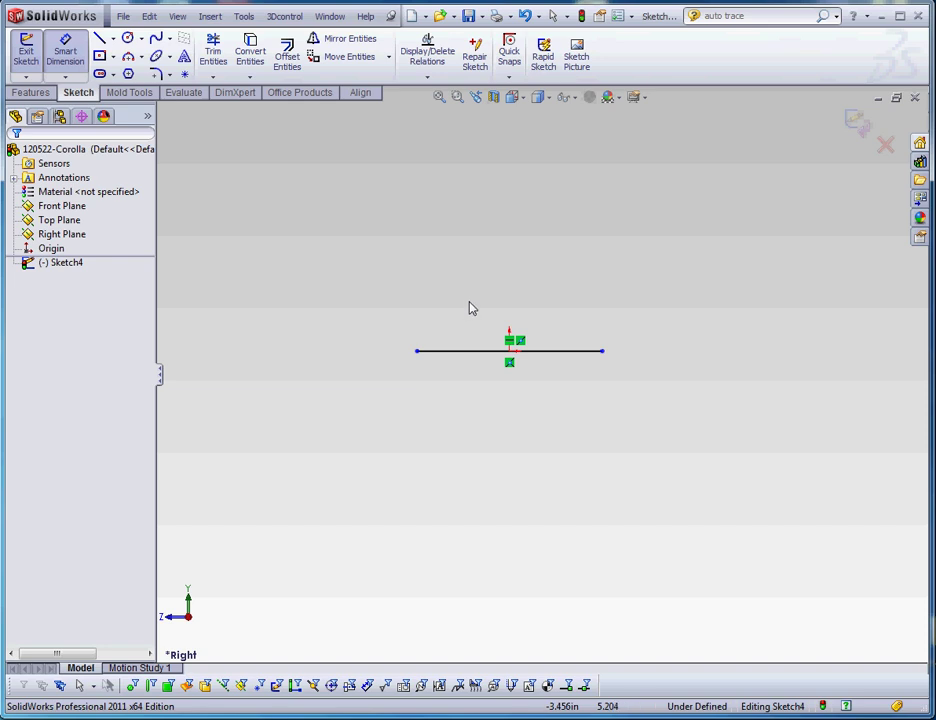
left_click(459, 360)
left_click(495, 391)
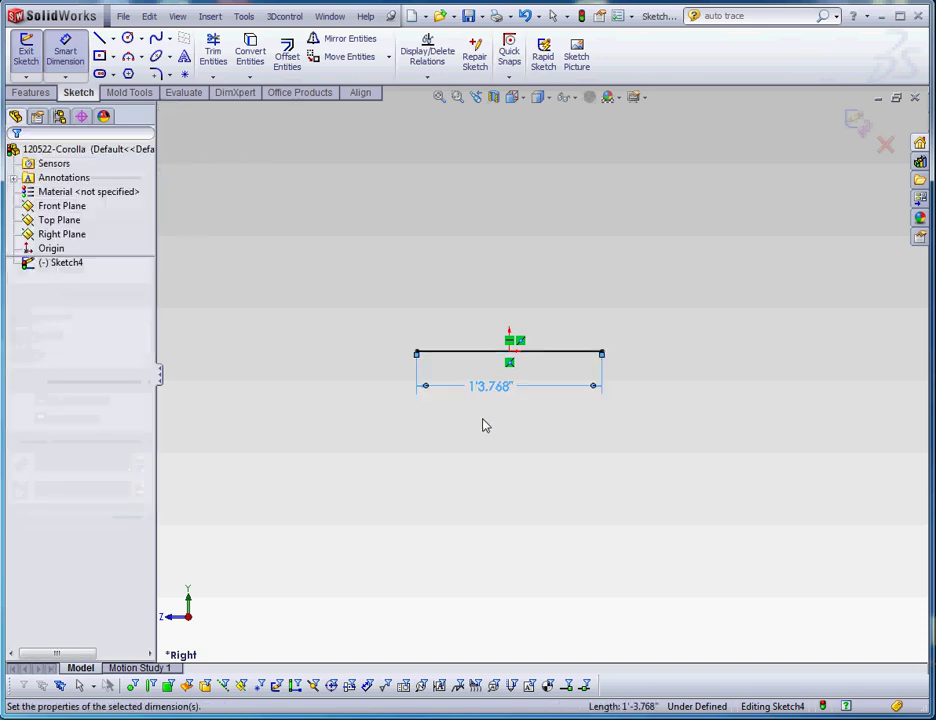
type("8'4")
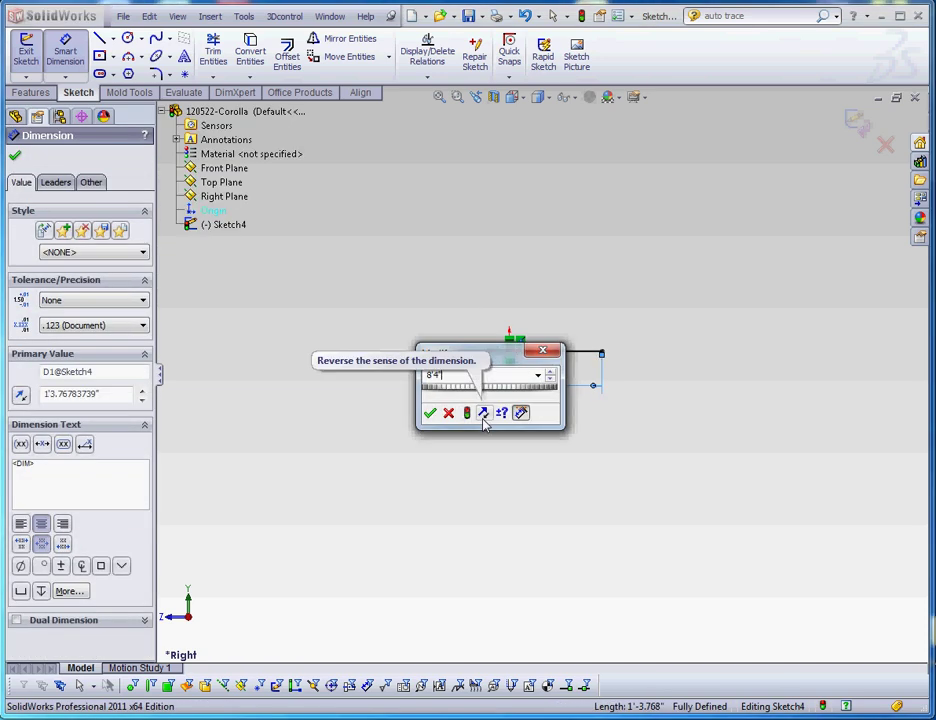
key("Return")
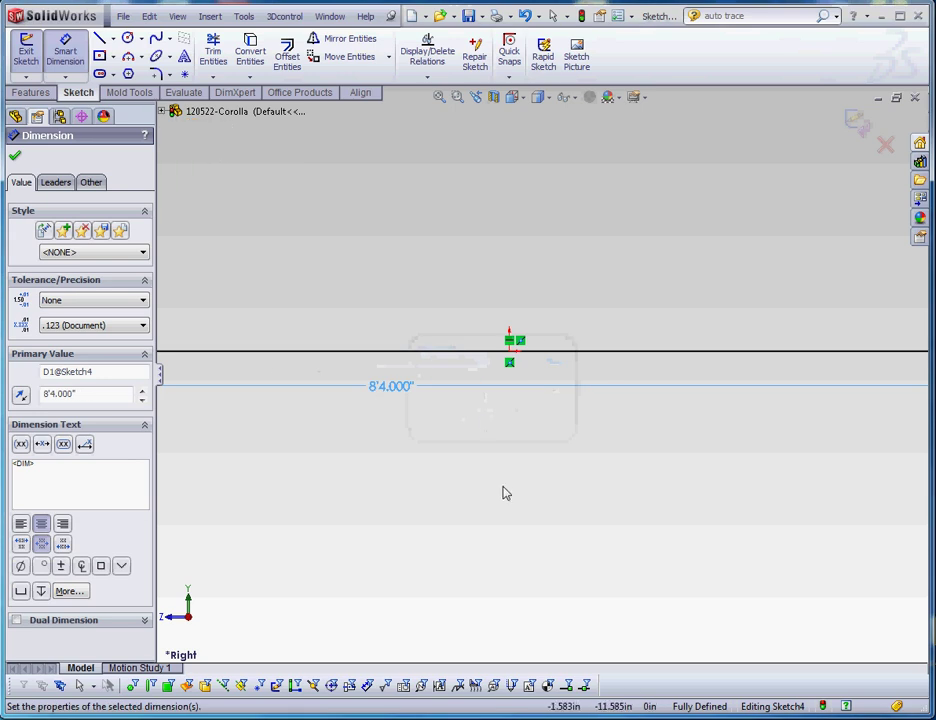
left_click(520, 482)
scroll(532, 473, "up", 3)
scroll(416, 338, "down", 2)
key("Escape")
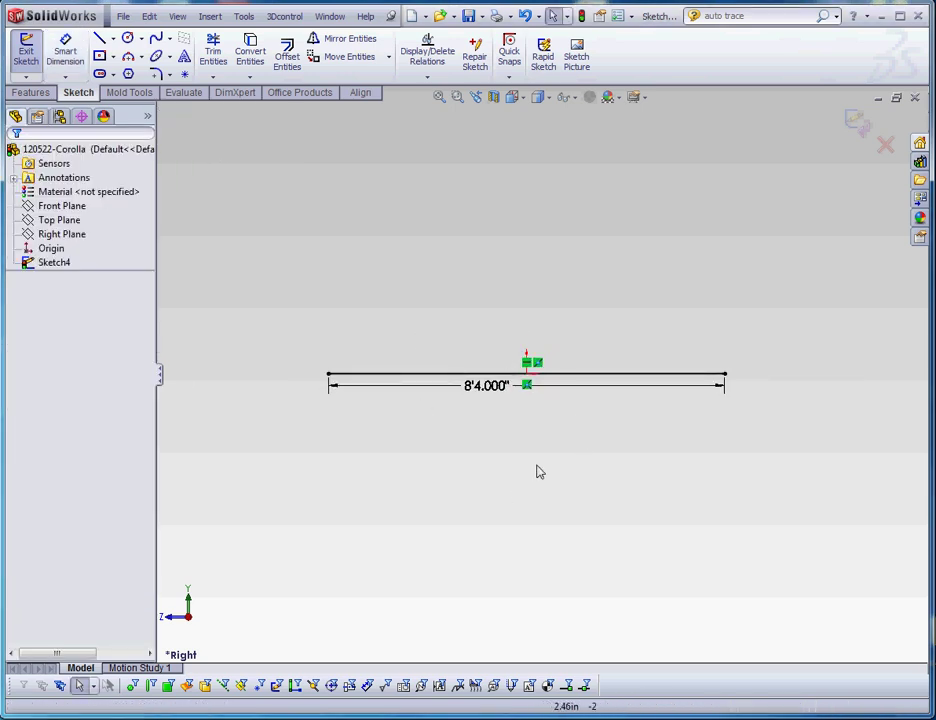
left_click_drag(498, 397, 533, 420)
left_click(560, 457)
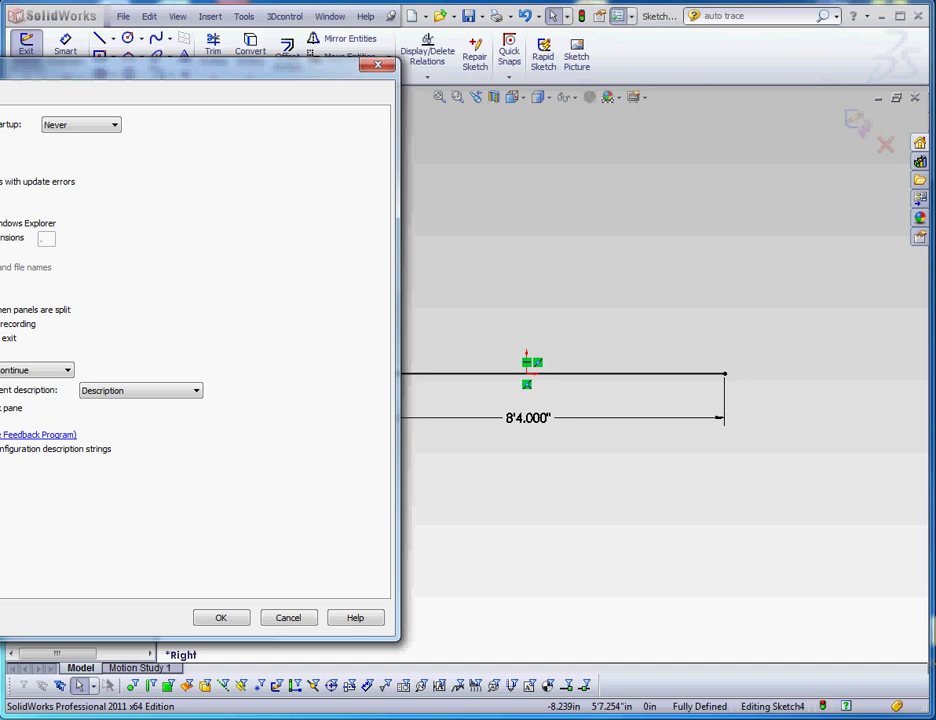
left_click_drag(5, 66, 433, 99)
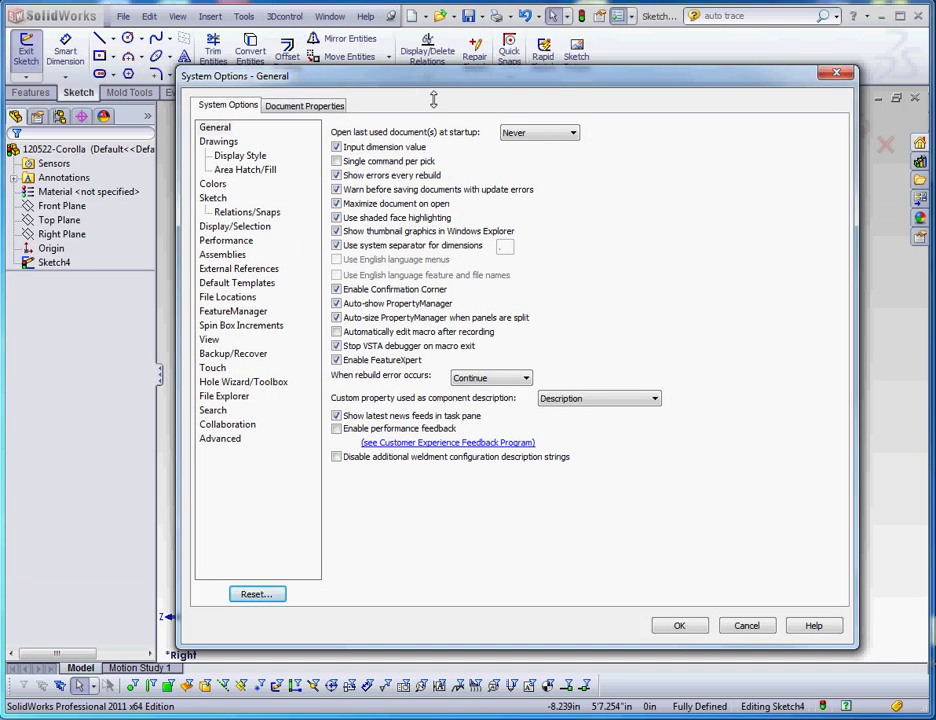
left_click(300, 105)
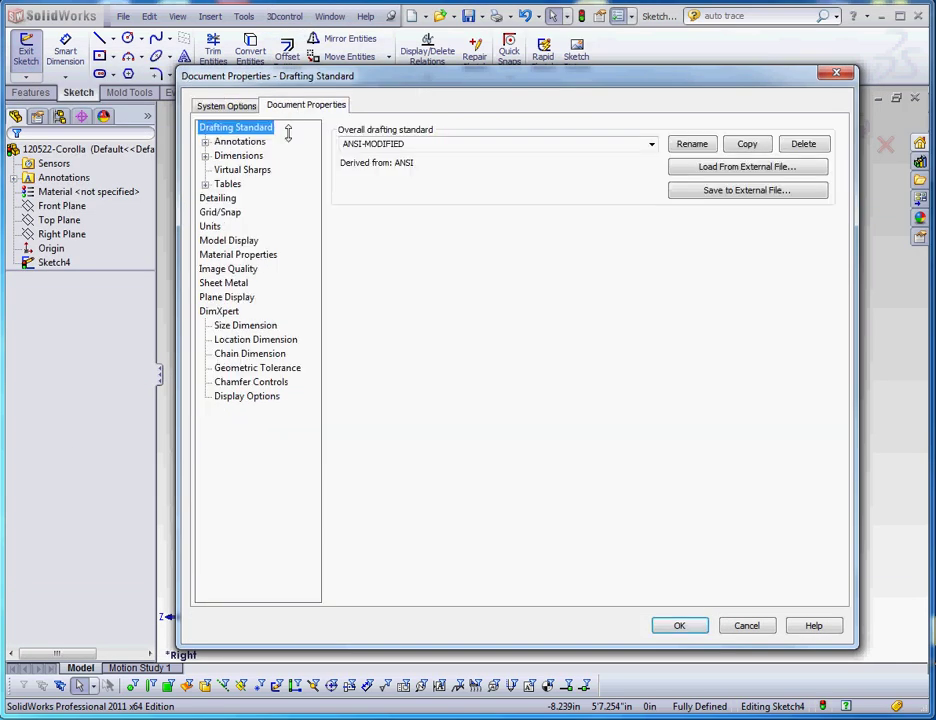
left_click(210, 227)
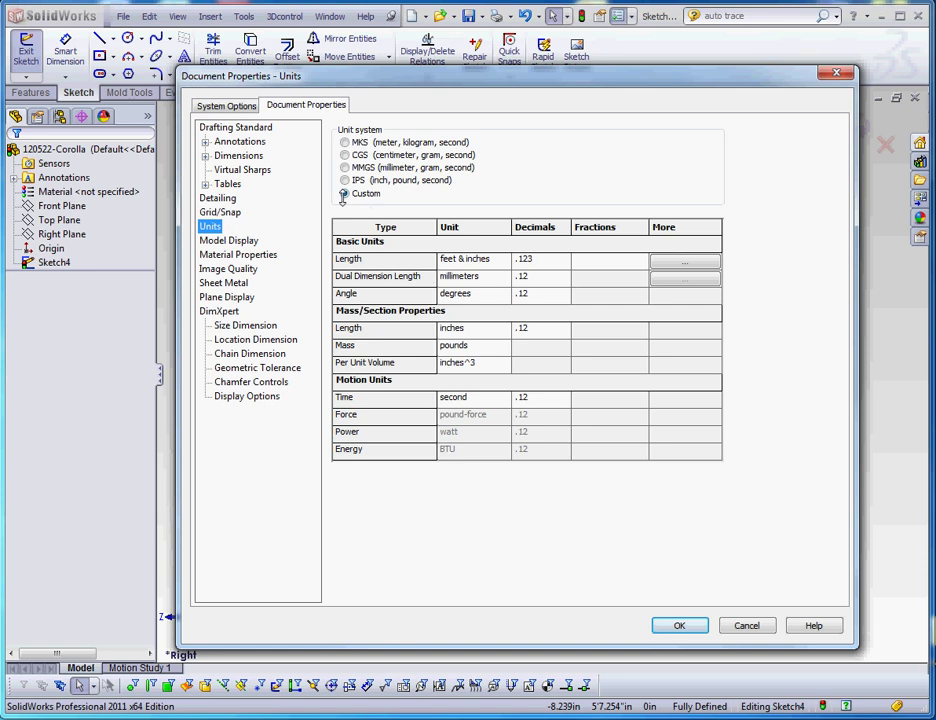
left_click(503, 259)
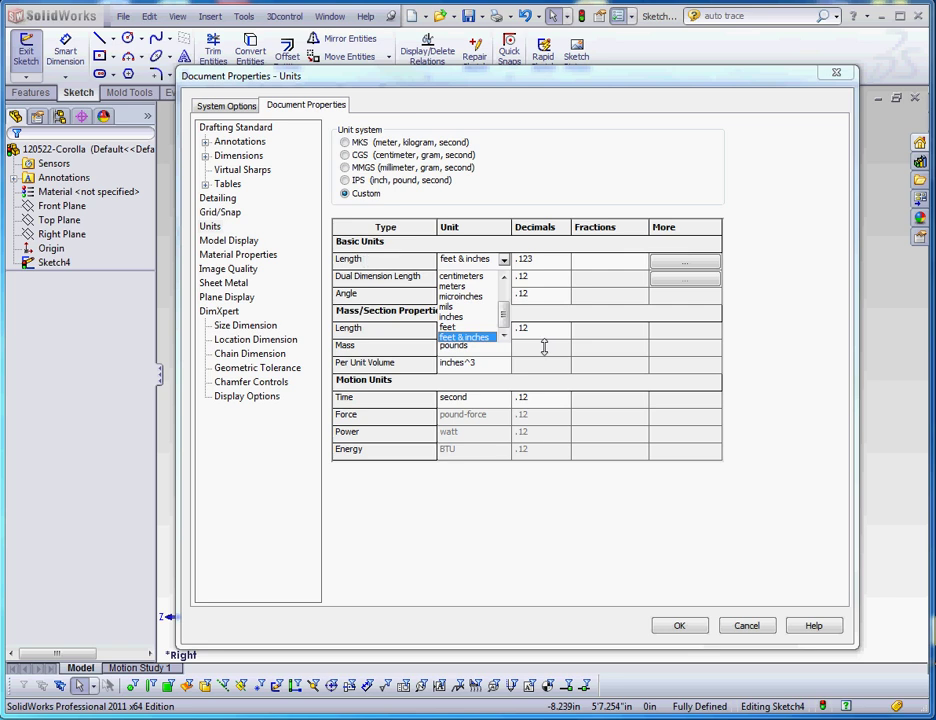
left_click(679, 625)
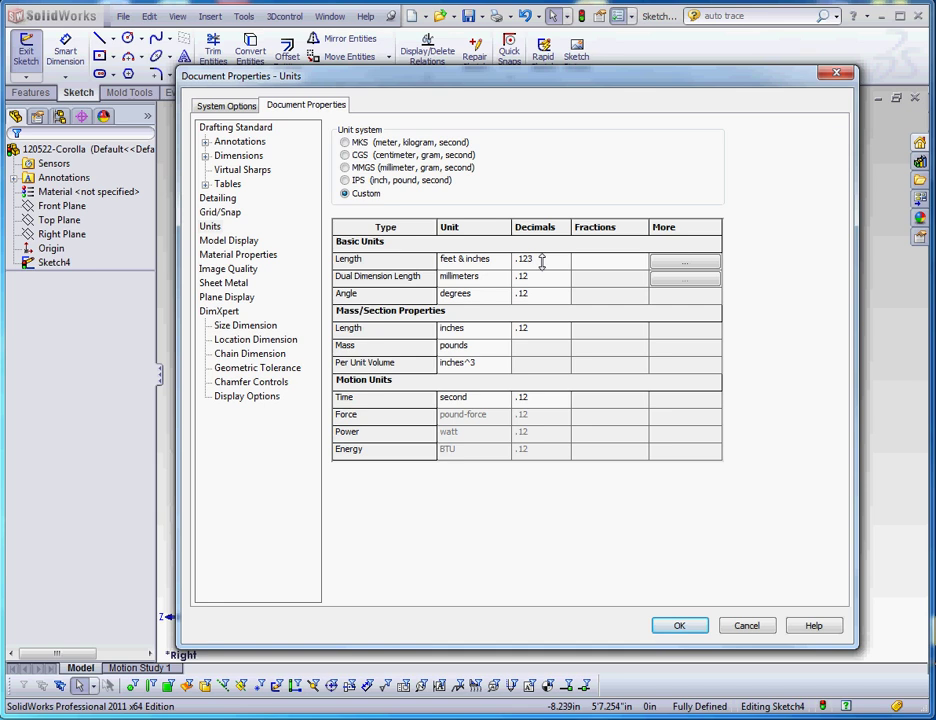
left_click(679, 626)
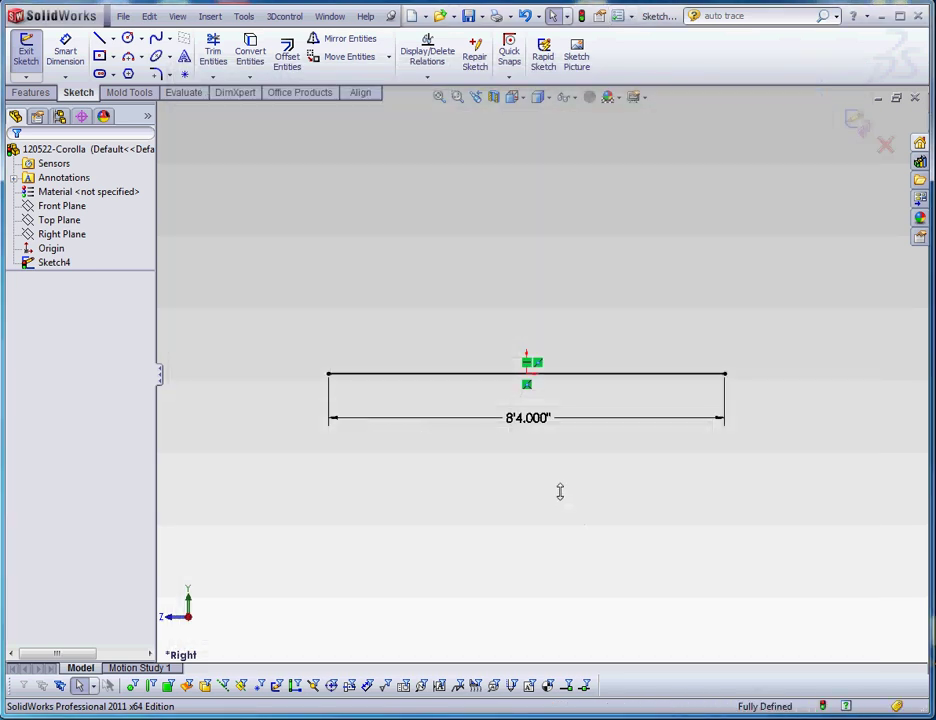
Draw a wheel circle on the line's left end with a 2'2" (26) diameter
left_click(127, 38)
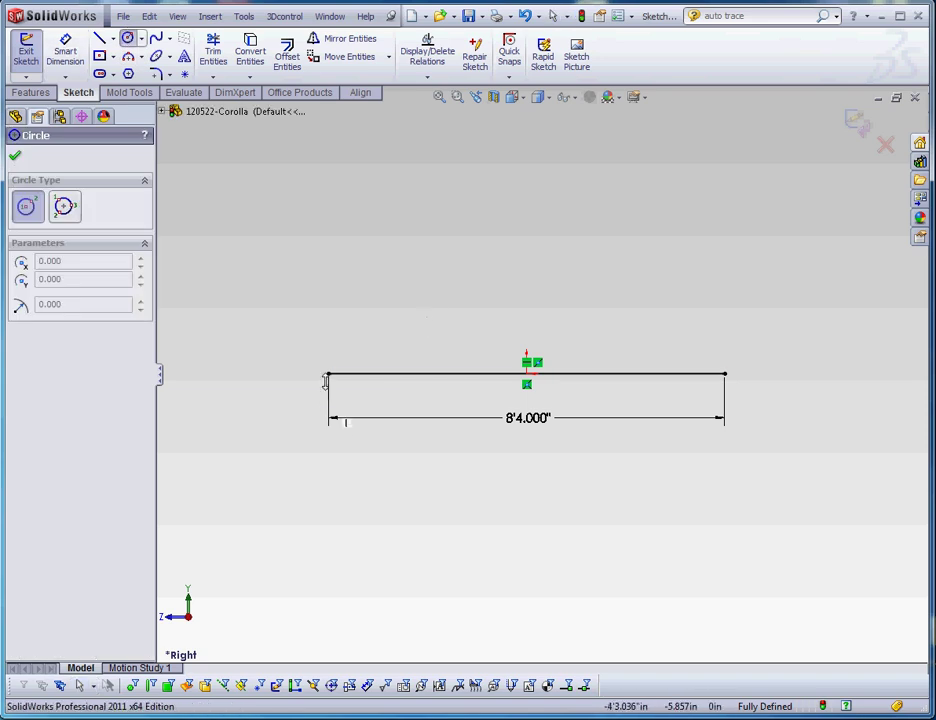
left_click(328, 373)
left_click(329, 327)
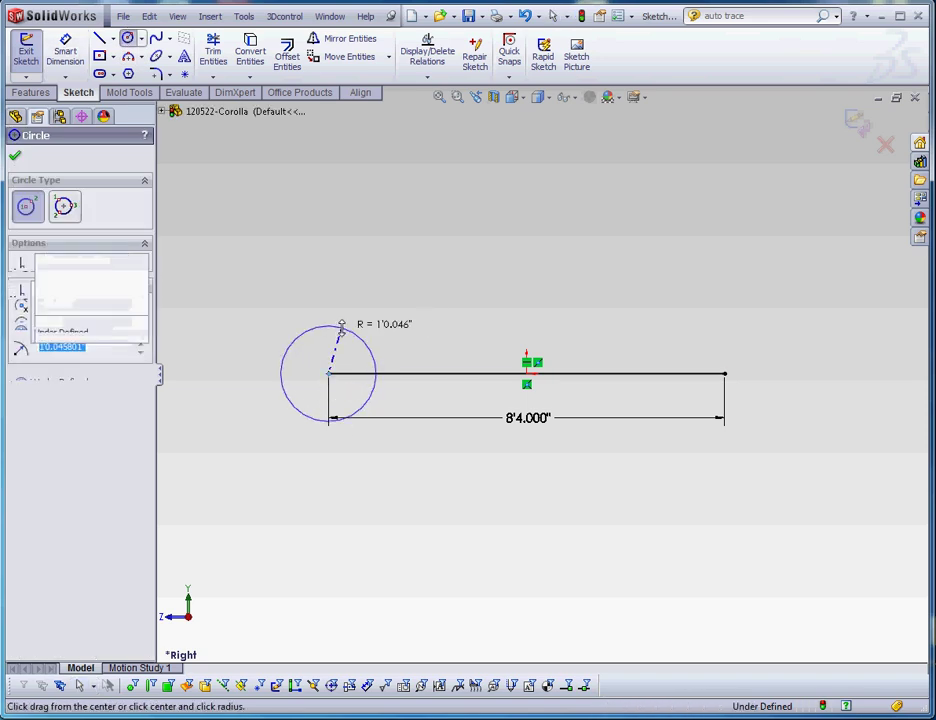
key("Escape")
key("d")
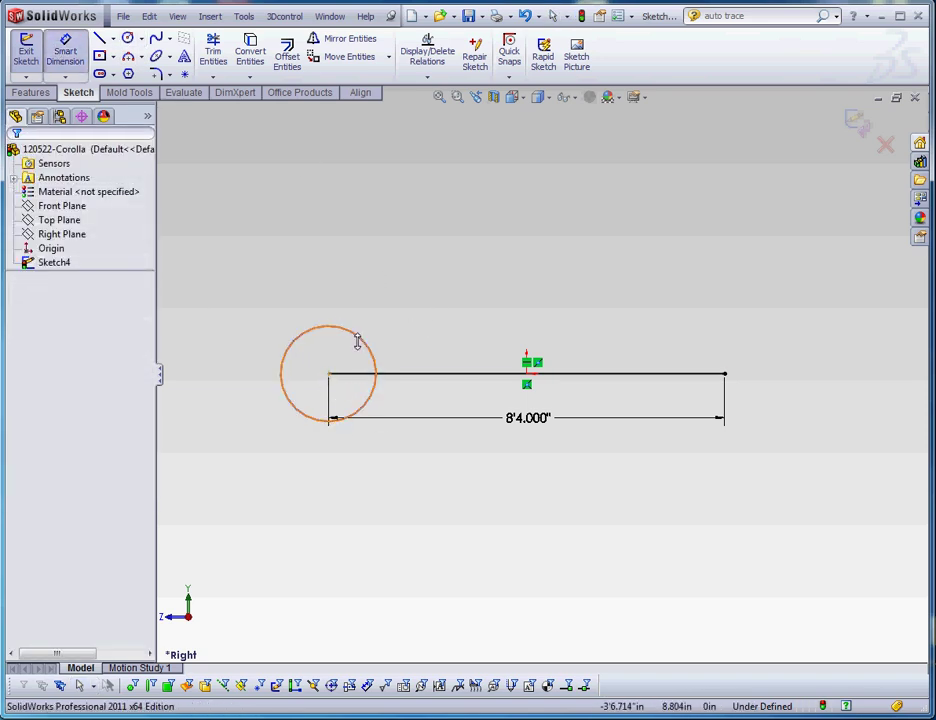
left_click(359, 340)
left_click(395, 293)
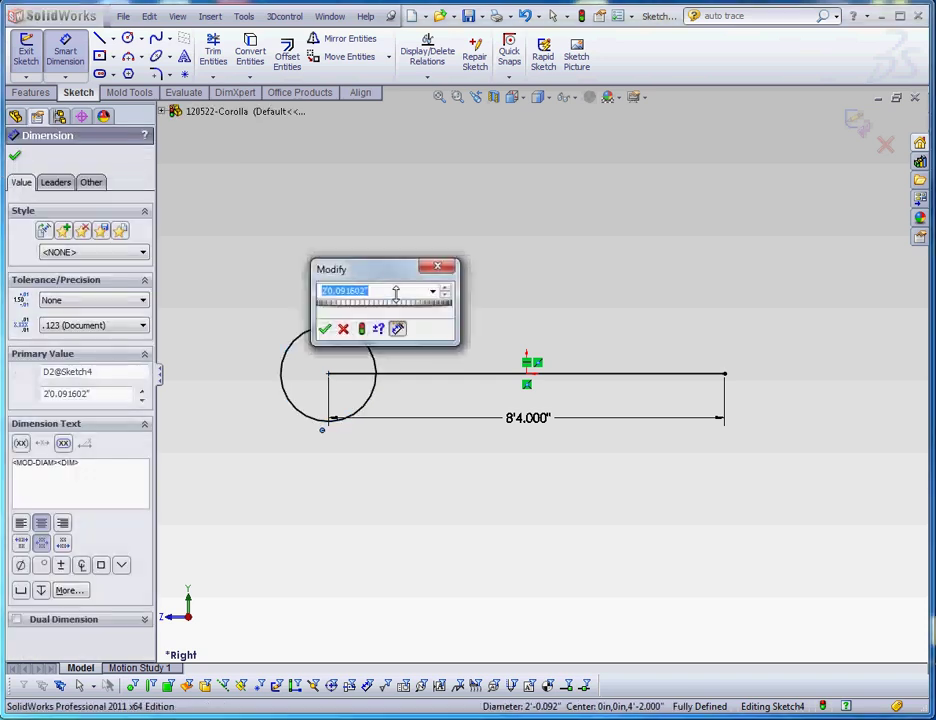
type("26")
key("Return")
left_click(420, 492)
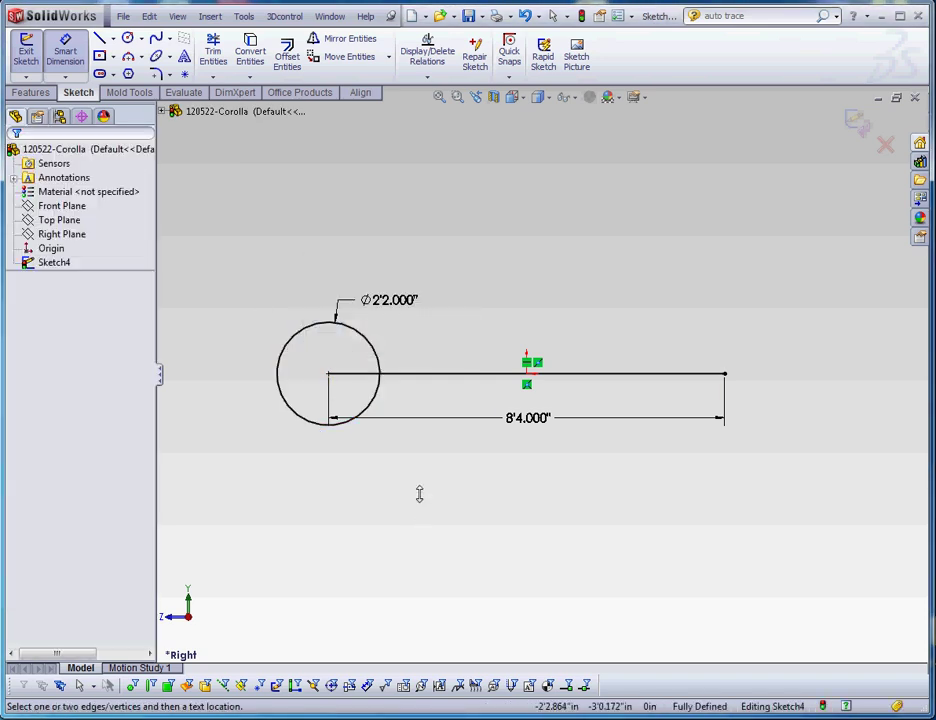
scroll(323, 344, "down", 3)
key("Escape")
Copy the wheel circle to the right end and merge its centre onto the line end
scroll(323, 344, "down", 2)
scroll(560, 440, "up", 3)
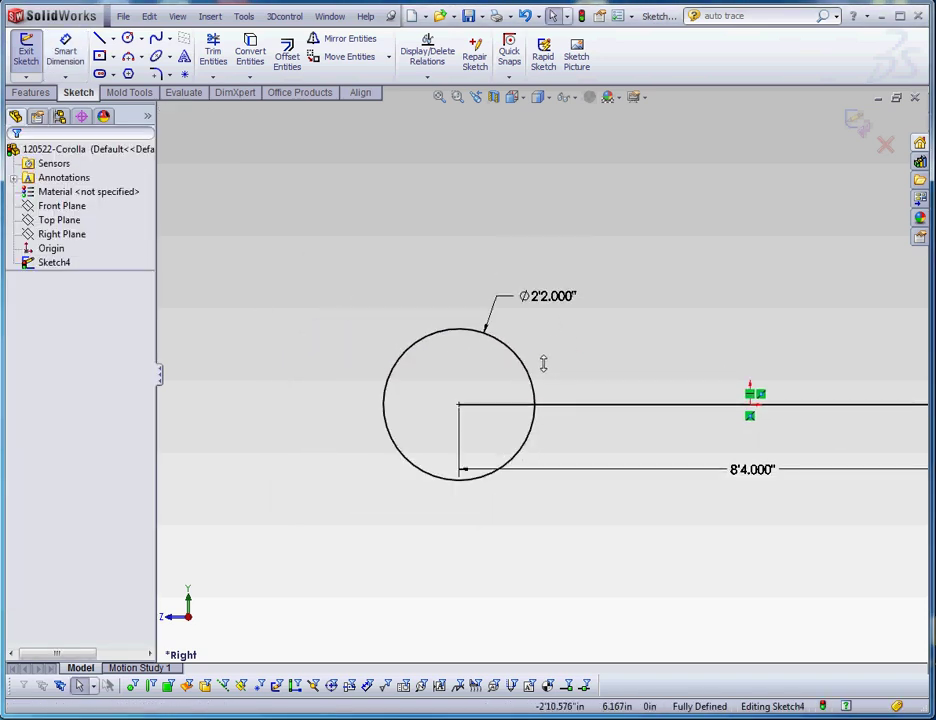
scroll(540, 368, "up", 3)
left_click_drag(536, 372, 836, 338, "ctrl")
key("ctrl+b")
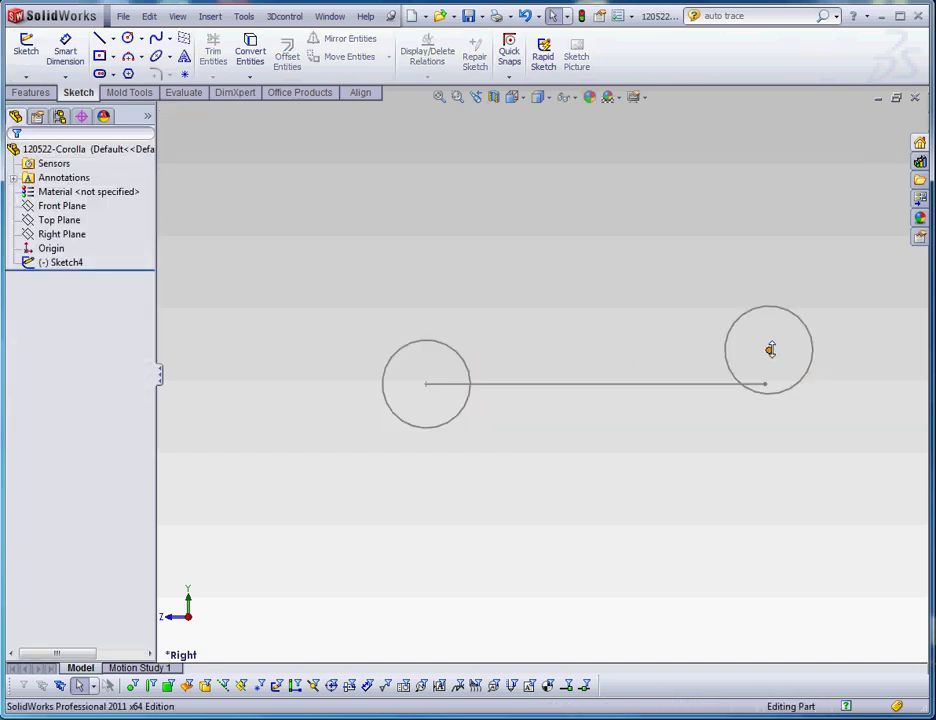
double_click(633, 388)
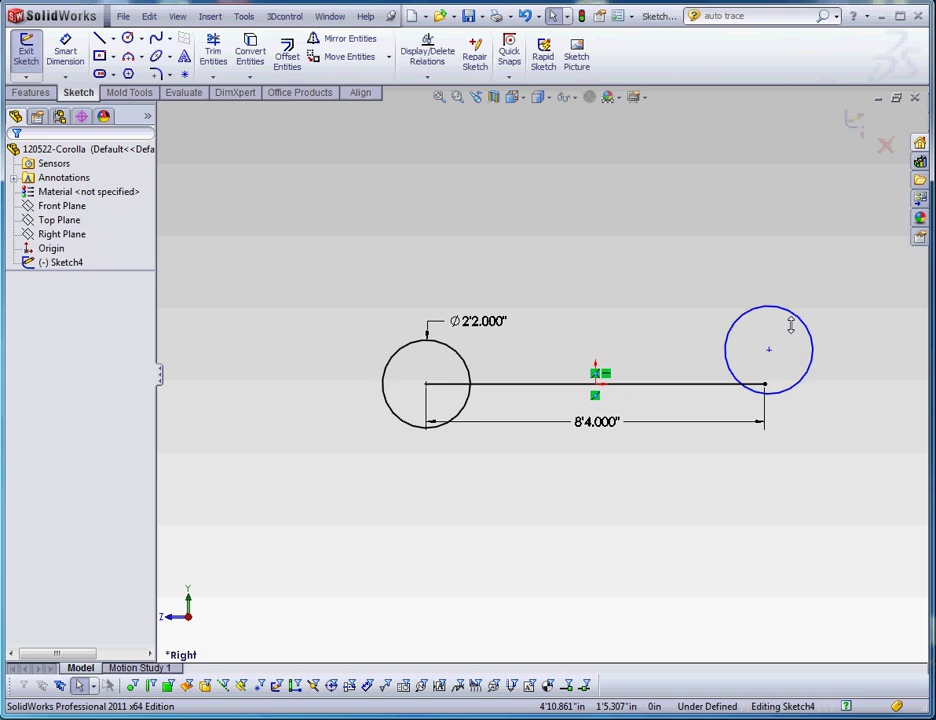
left_click(767, 349)
left_click(765, 384, "ctrl")
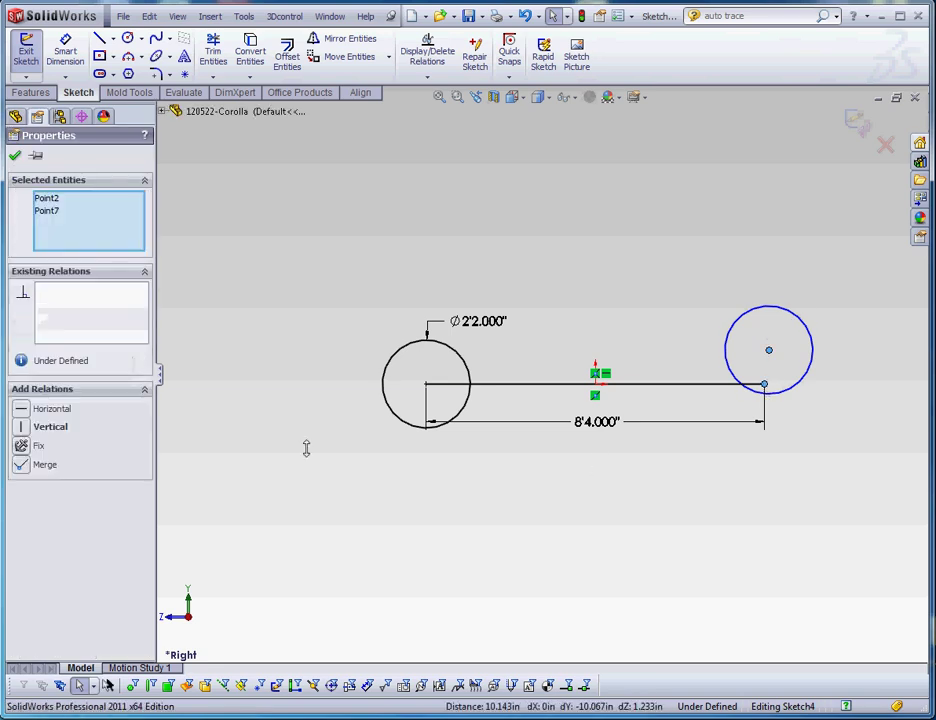
left_click(22, 463)
Add an Equal relation between the left and right wheel circles
left_click(491, 531)
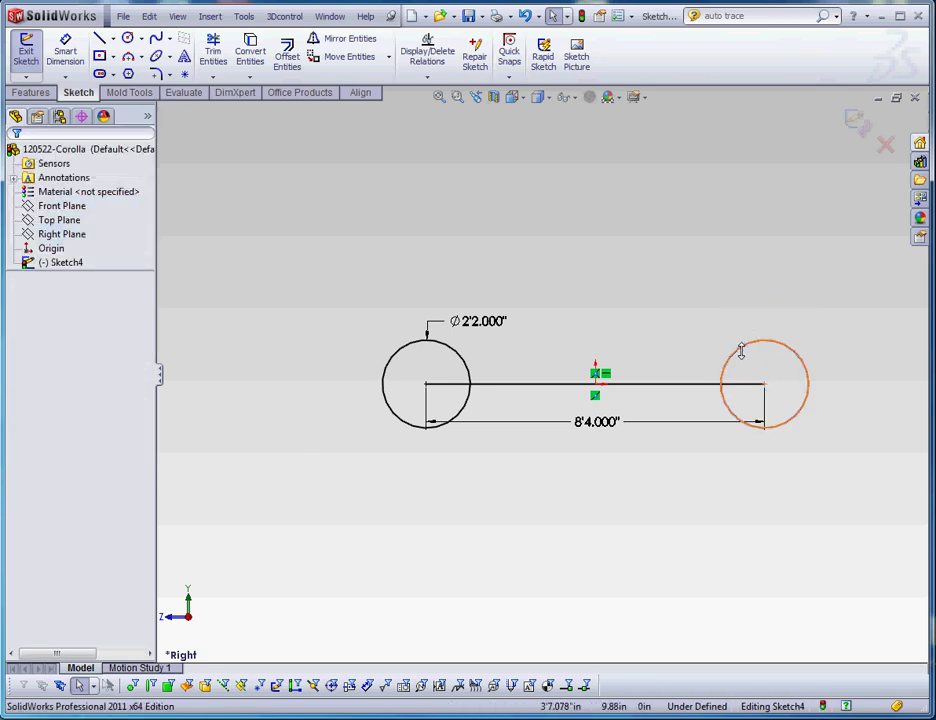
left_click(740, 351)
left_click(468, 372, "ctrl")
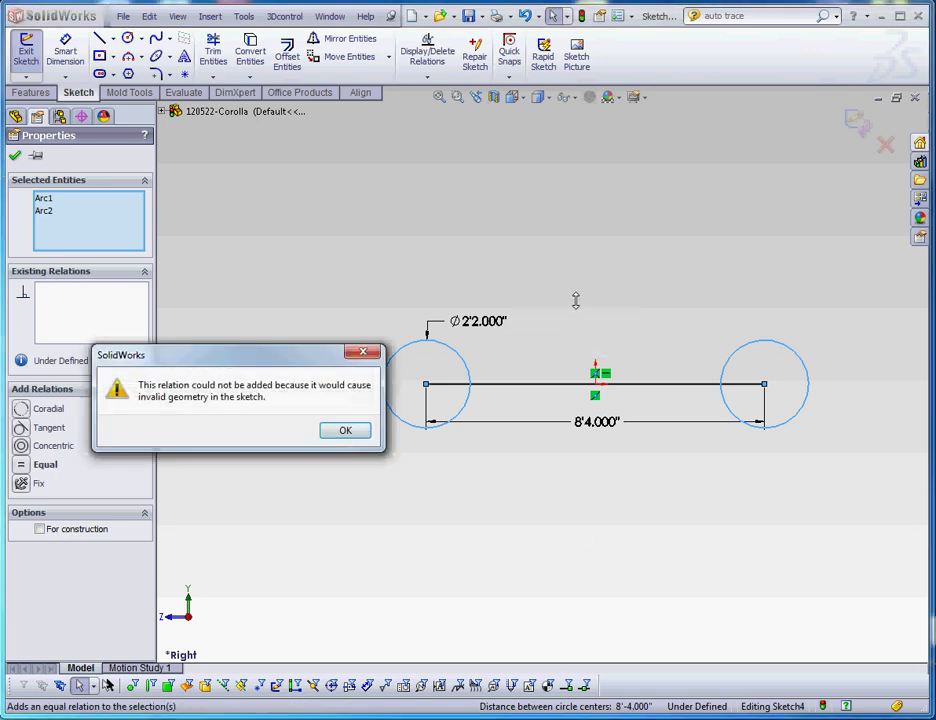
left_click(338, 429)
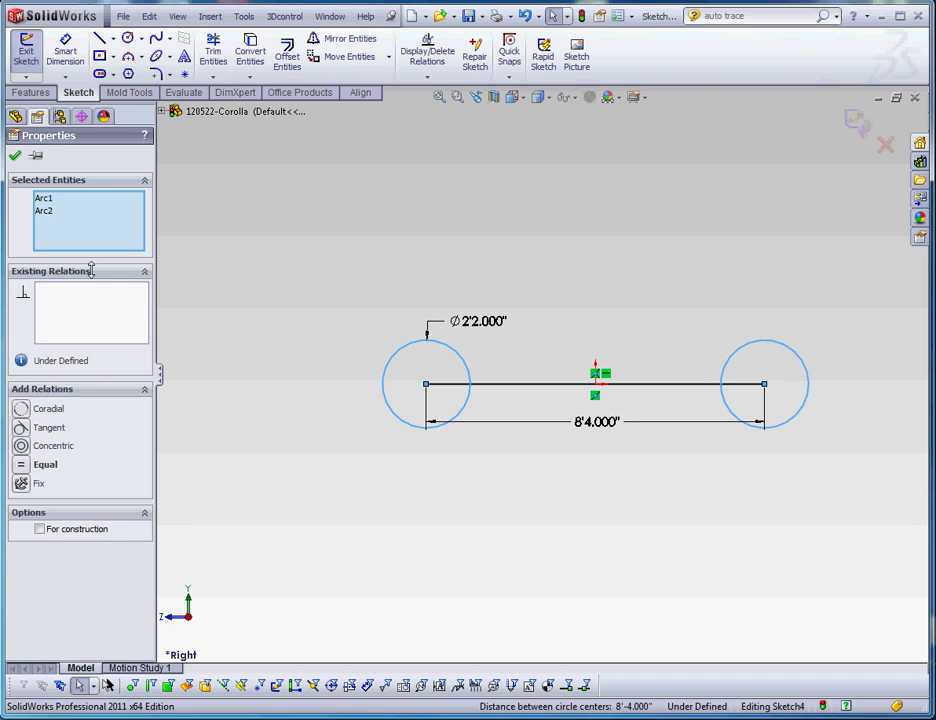
left_click(513, 328)
left_click(467, 361)
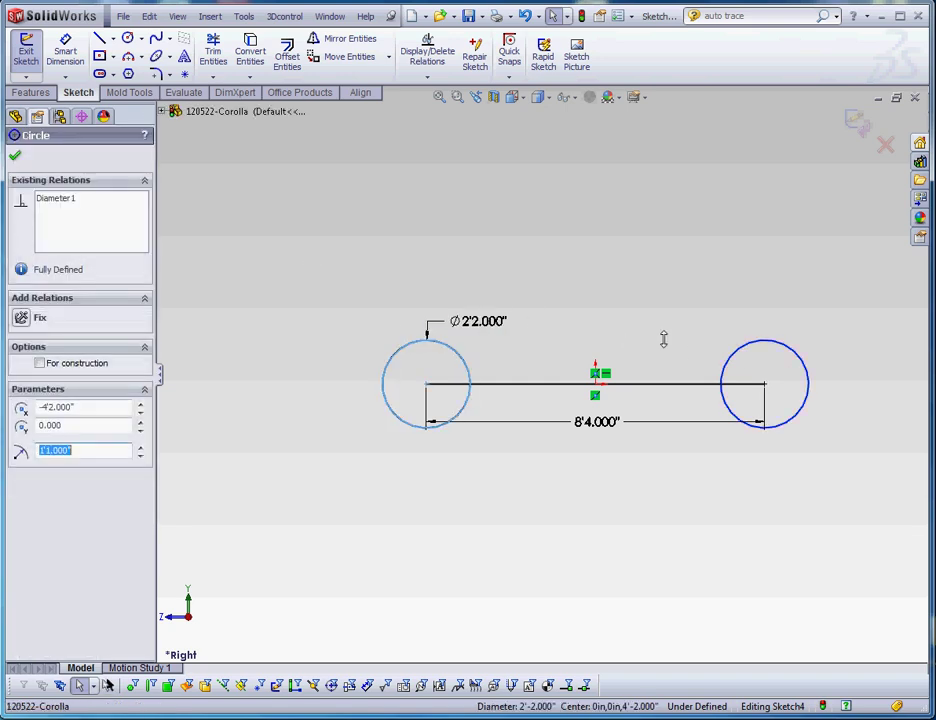
left_click(727, 357, "ctrl")
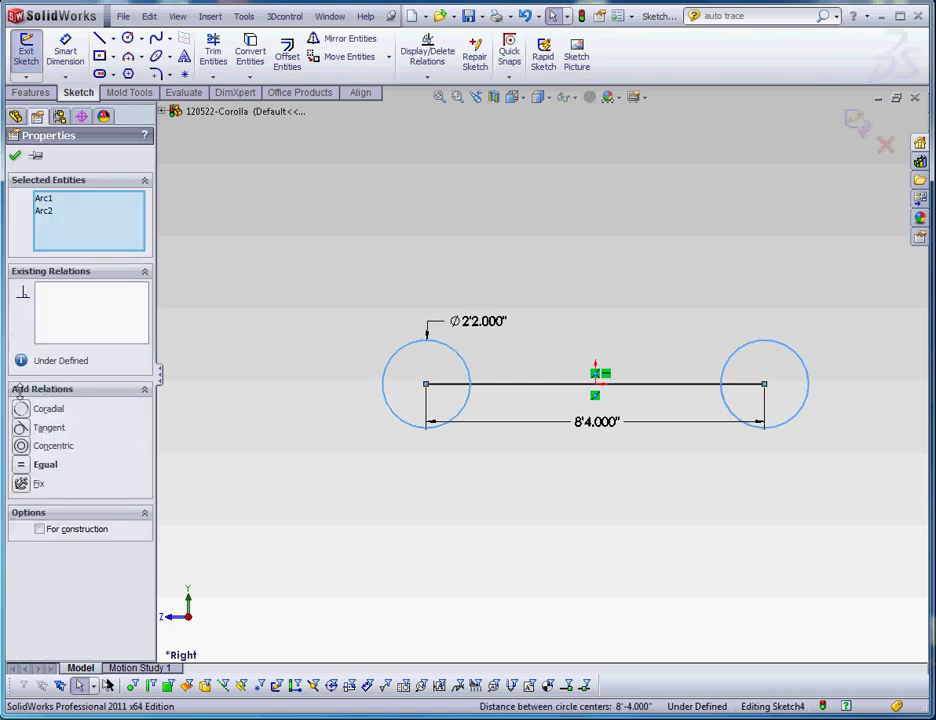
left_click(40, 464)
Move the 8'4.000" dimension lower, below the wheel circles
left_click(403, 538)
scroll(577, 526, "up", 2)
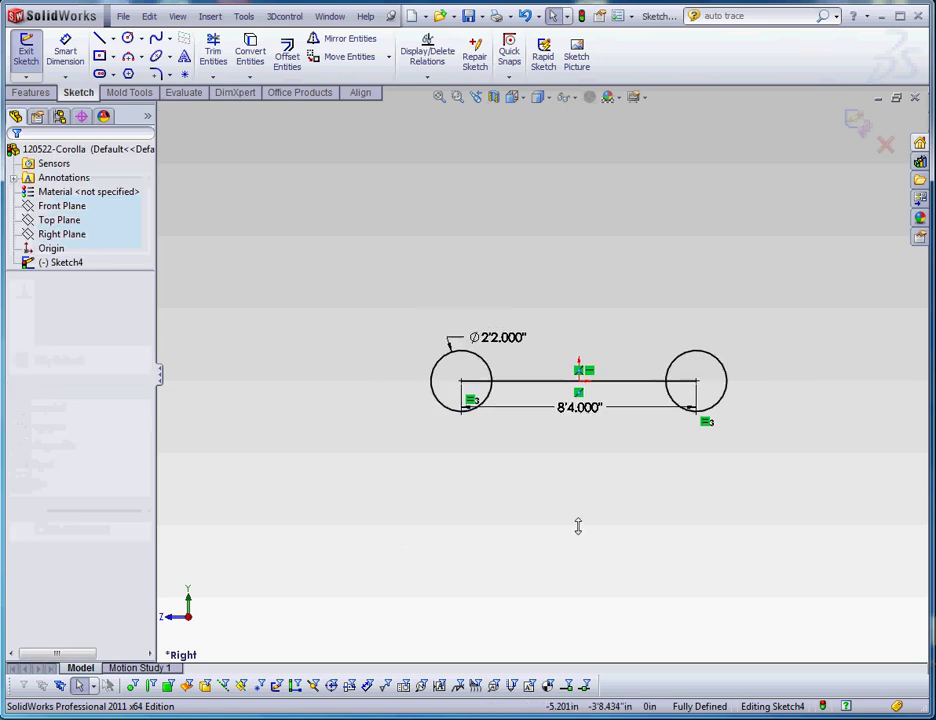
scroll(590, 347, "down", 2)
scroll(590, 347, "down", 2)
left_click_drag(543, 476, 540, 517)
left_click(583, 556)
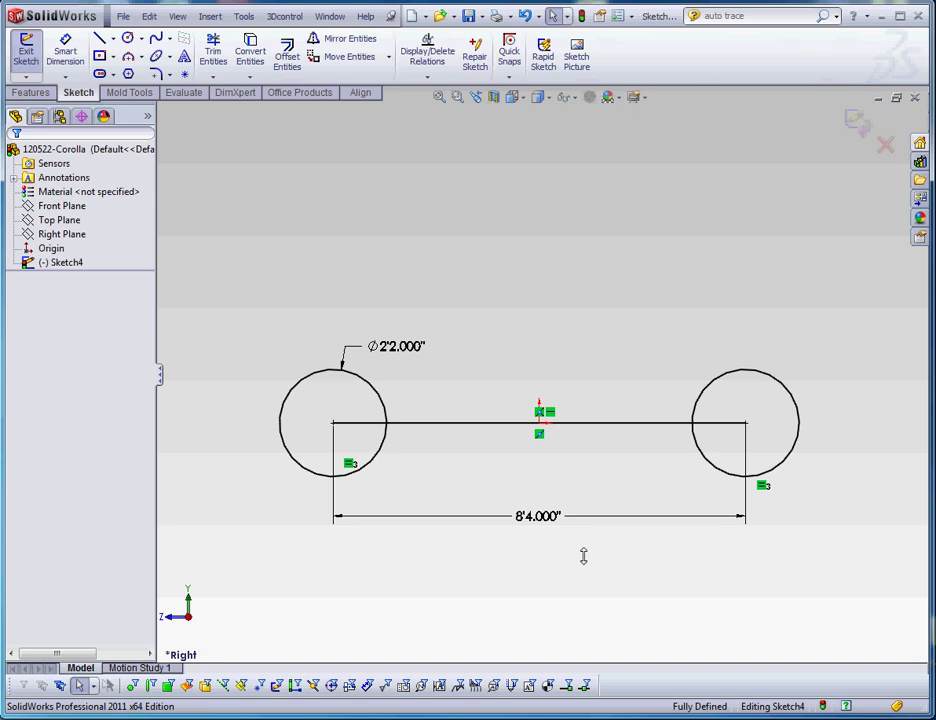
Customize the CommandManager to add Sketch Picture to the Sketch toolbar
scroll(530, 350, "up", 3)
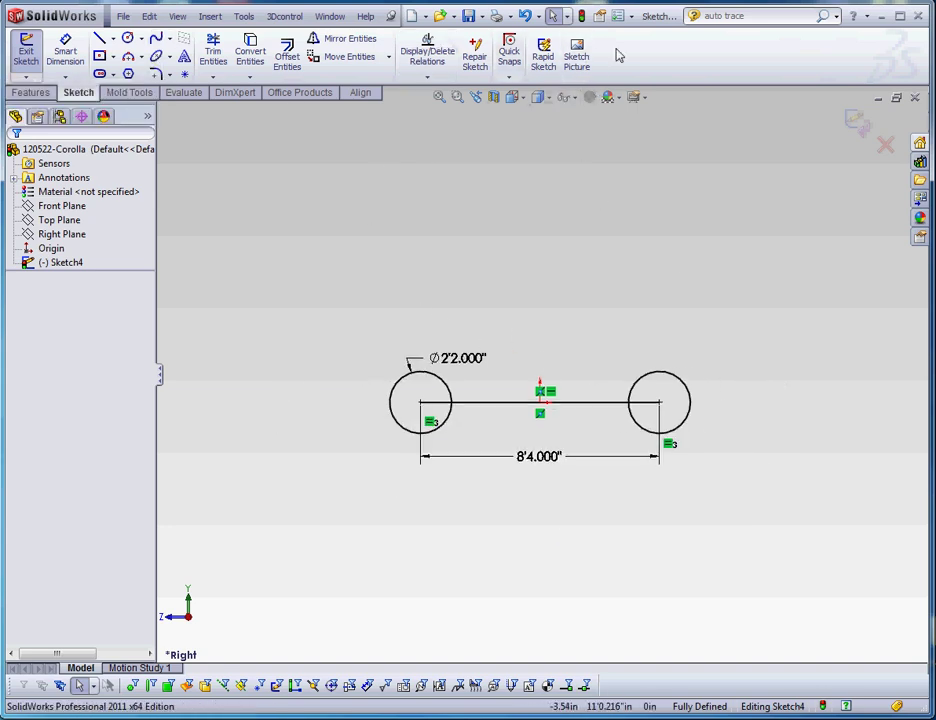
right_click(370, 60)
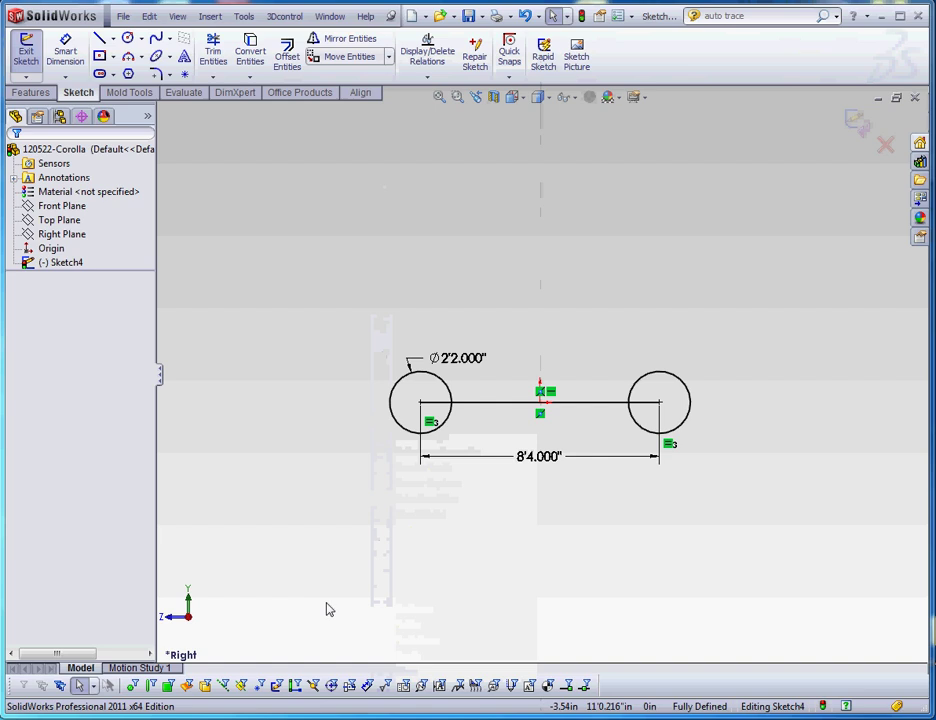
left_click_drag(250, 106, 290, 79)
left_click(162, 108)
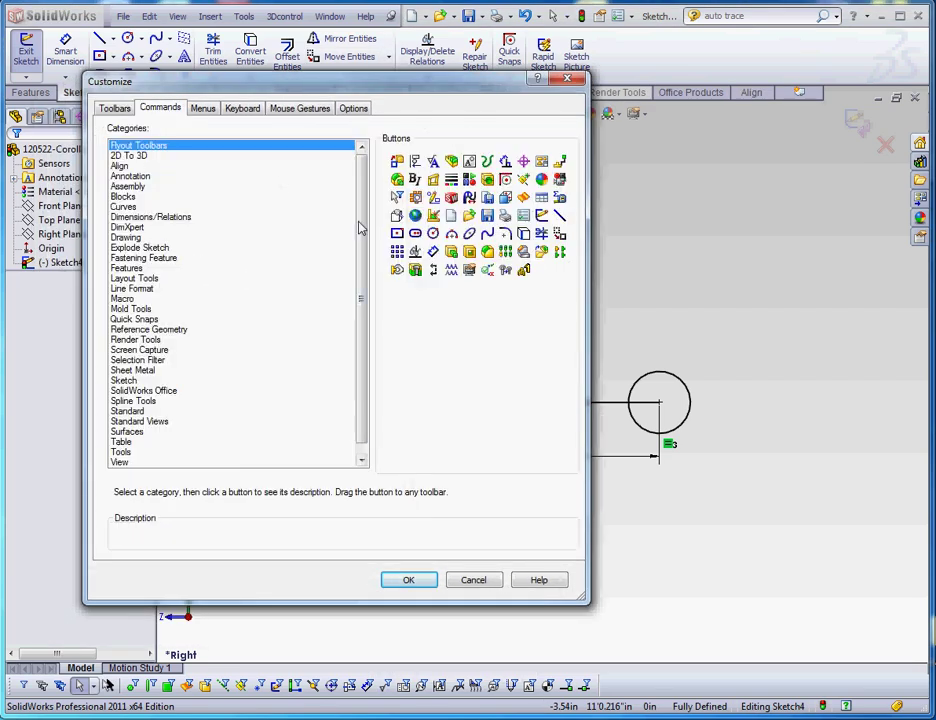
left_click(124, 381)
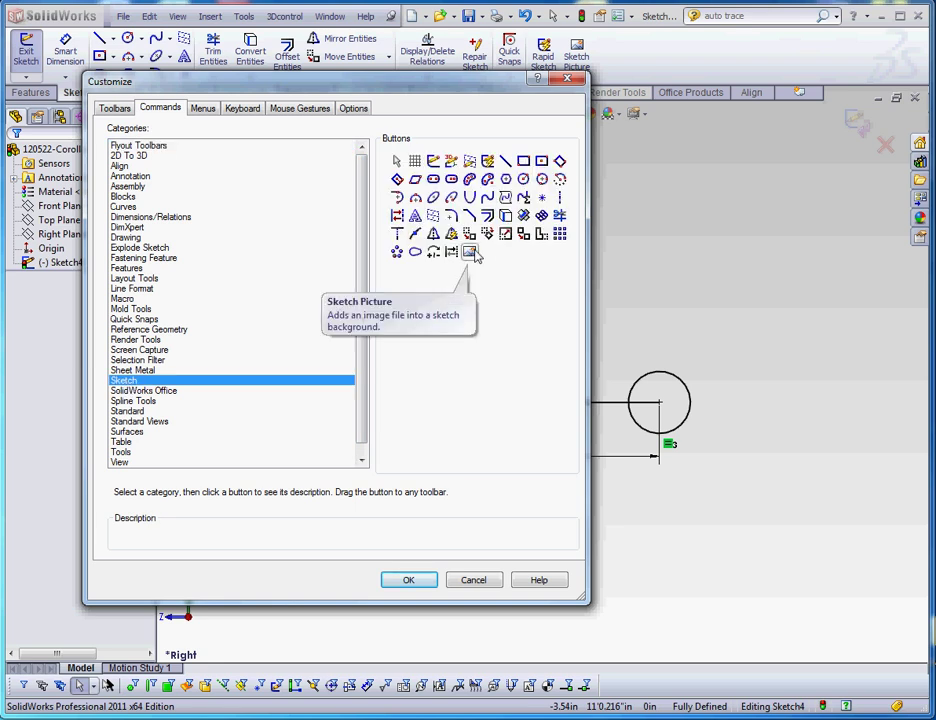
mouse_move(470, 252)
left_mouse_down()
mouse_move(490, 158)
mouse_move(560, 62)
mouse_move(577, 67)
left_mouse_up()
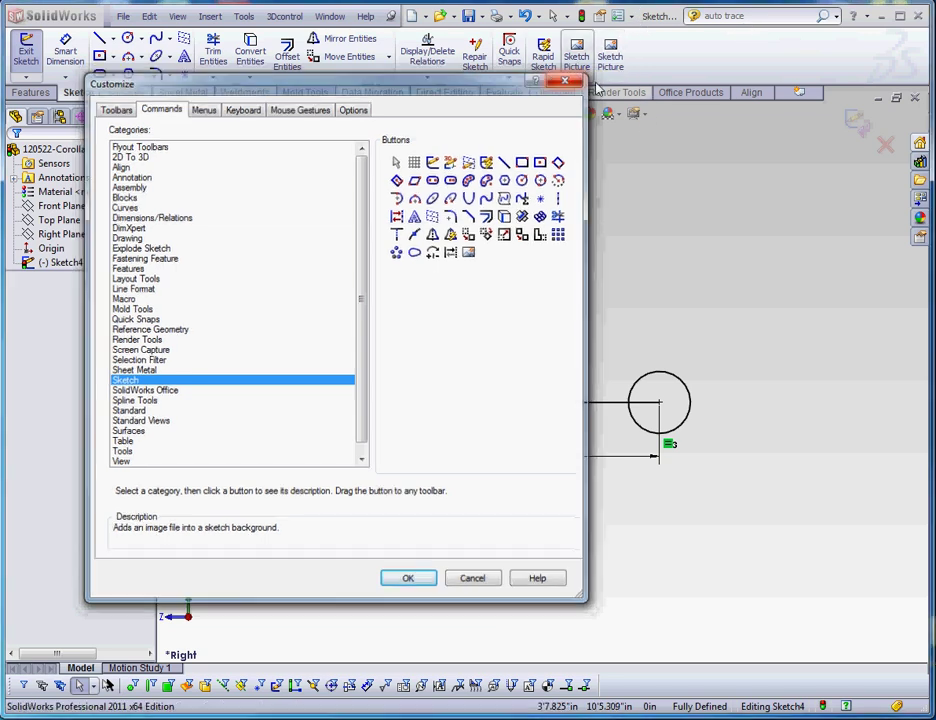
left_click(567, 78)
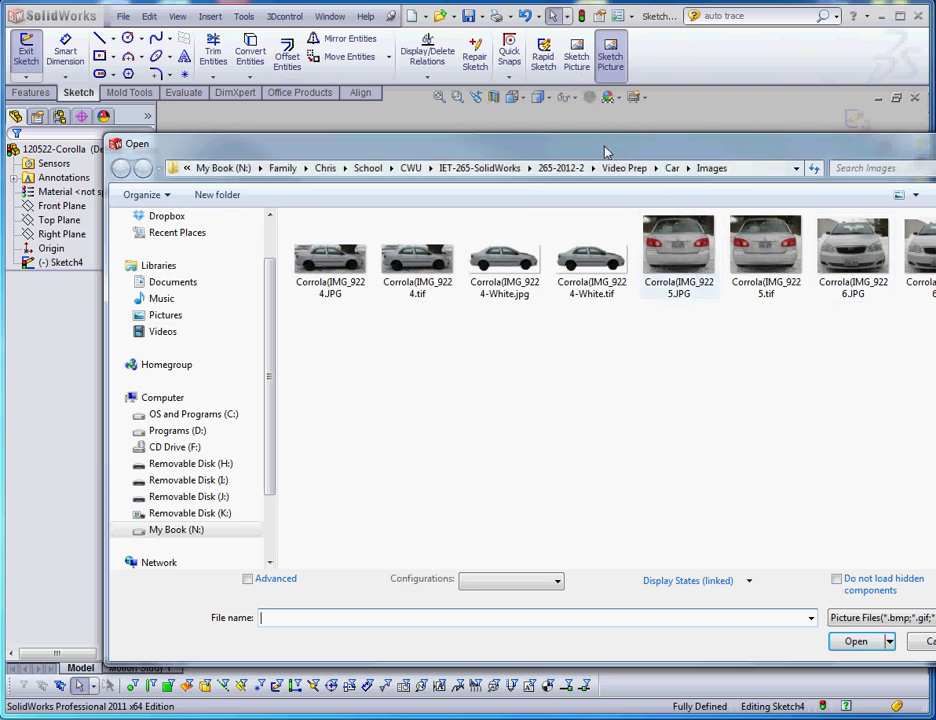
Insert the white-background 4-White.jpg Corolla photo from the car Images folder
left_click_drag(595, 149, 529, 141)
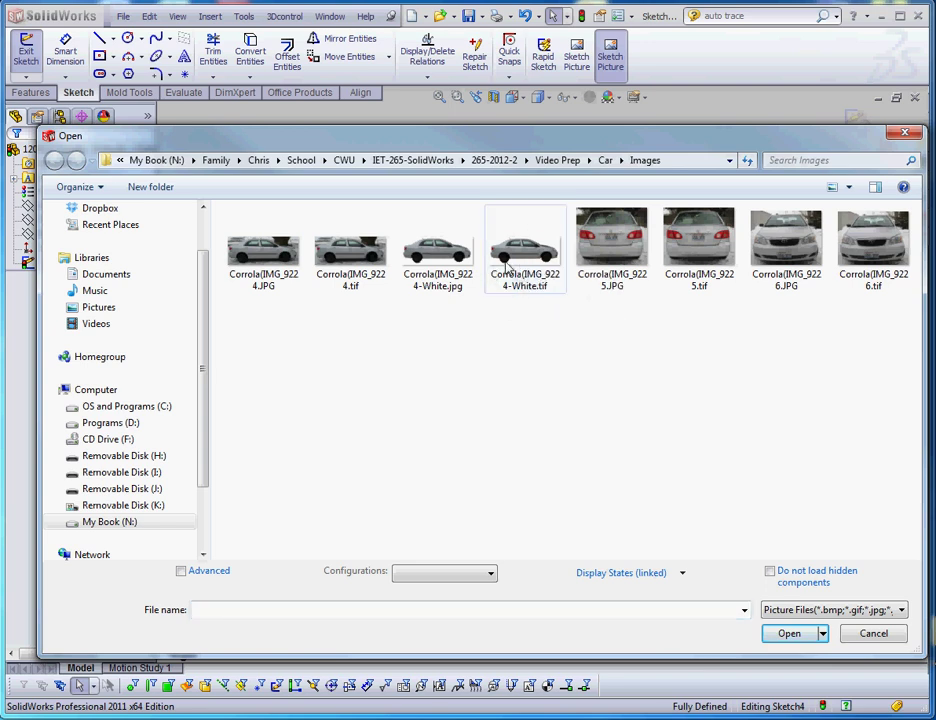
mouse_move(505, 277)
double_click(440, 274)
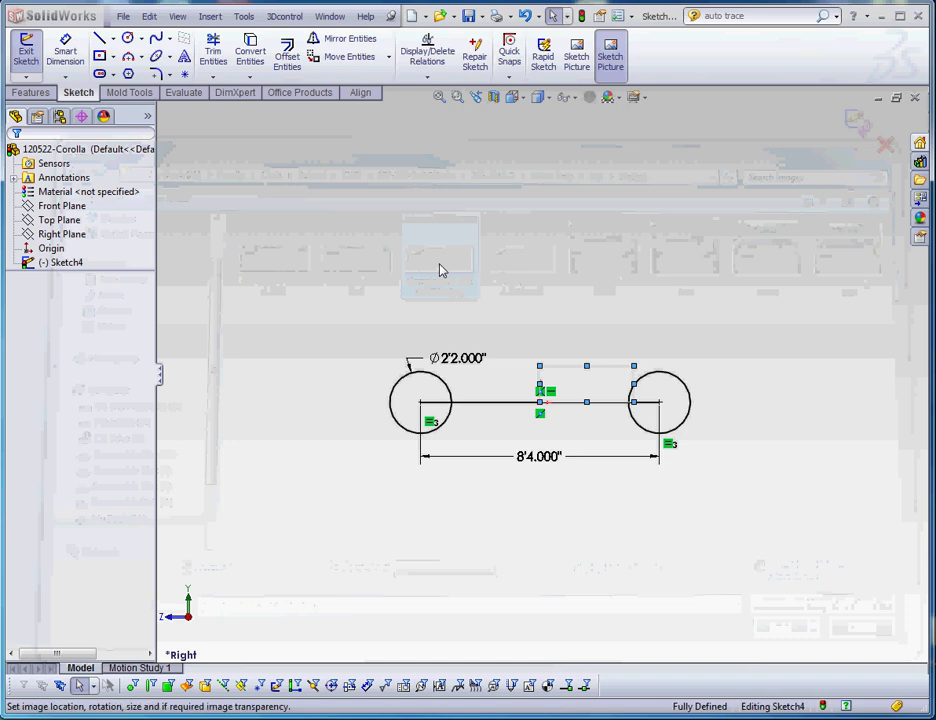
Stretch the car picture wider and taller to roughly full car size
scroll(568, 432, "down", 2)
scroll(547, 386, "down", 5)
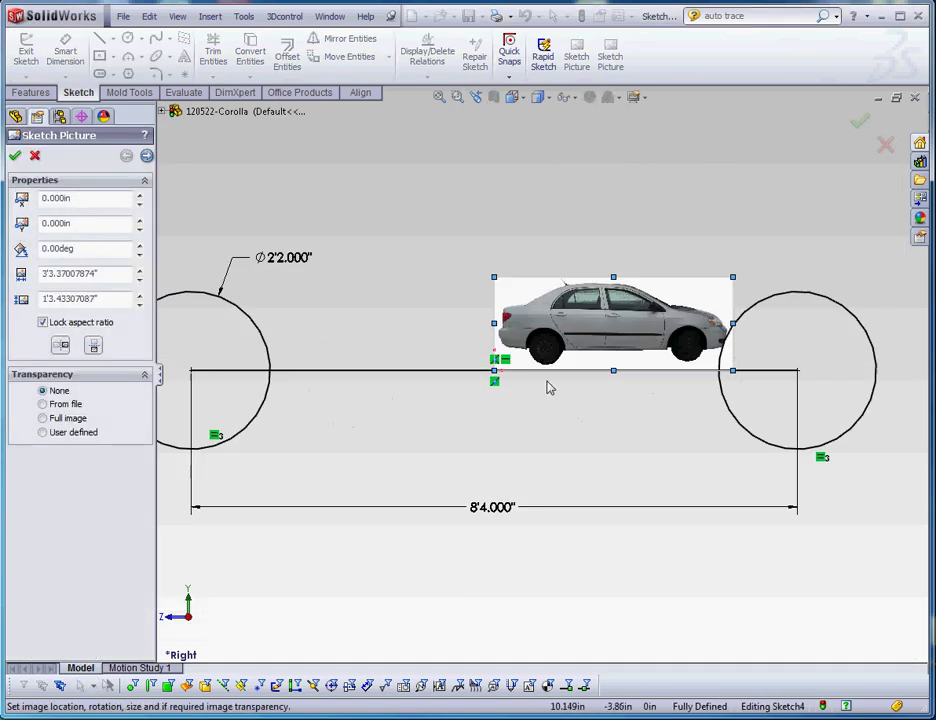
scroll(403, 366, "down", 2)
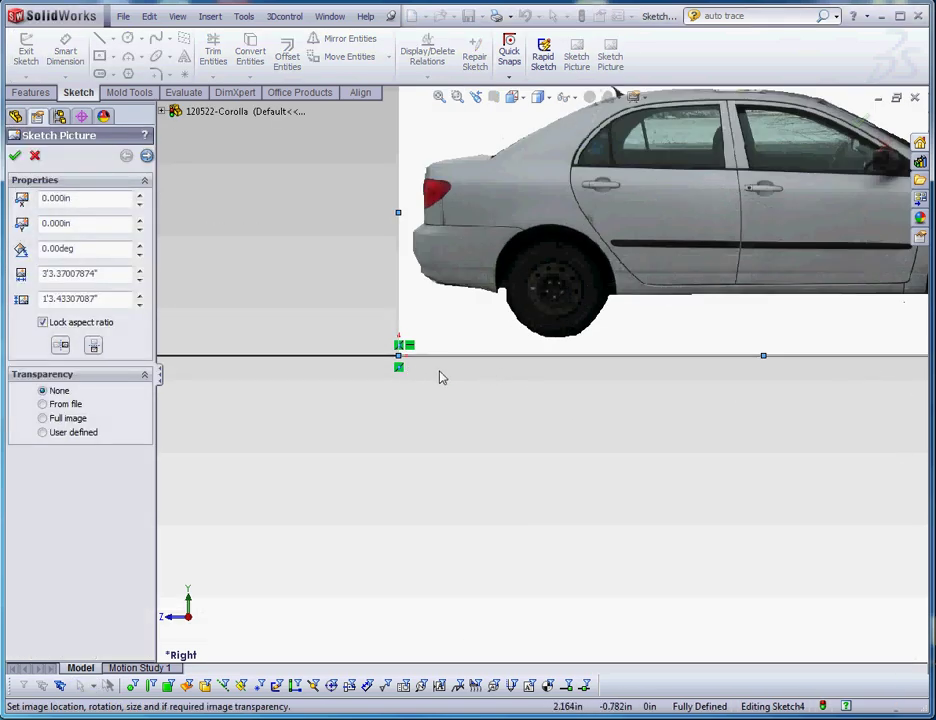
scroll(440, 377, "up", 3)
scroll(528, 393, "up", 3)
scroll(530, 385, "down", 3)
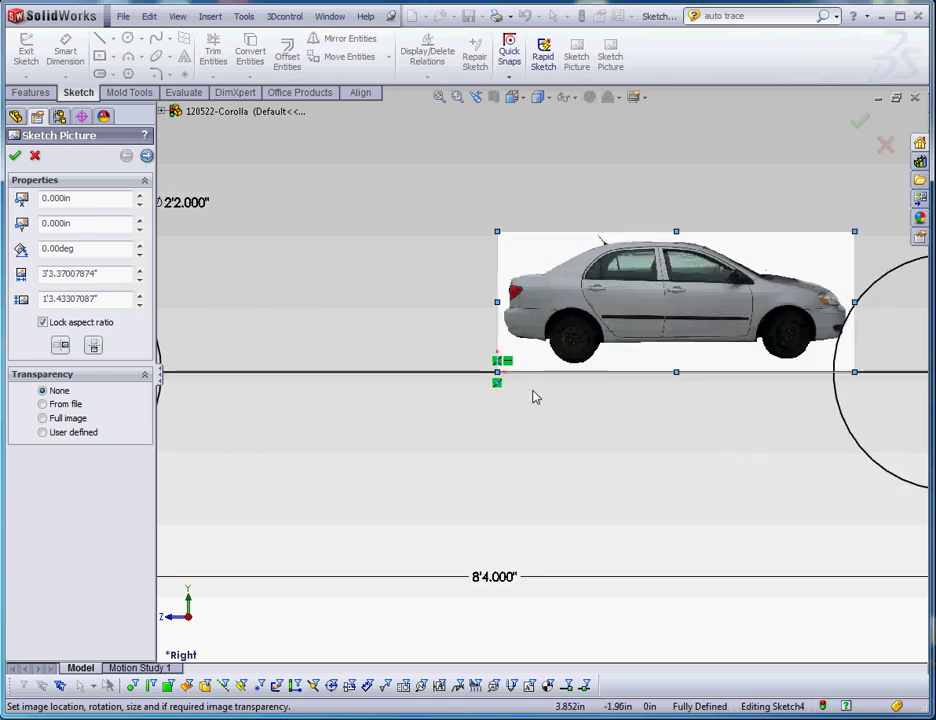
scroll(529, 390, "up", 3)
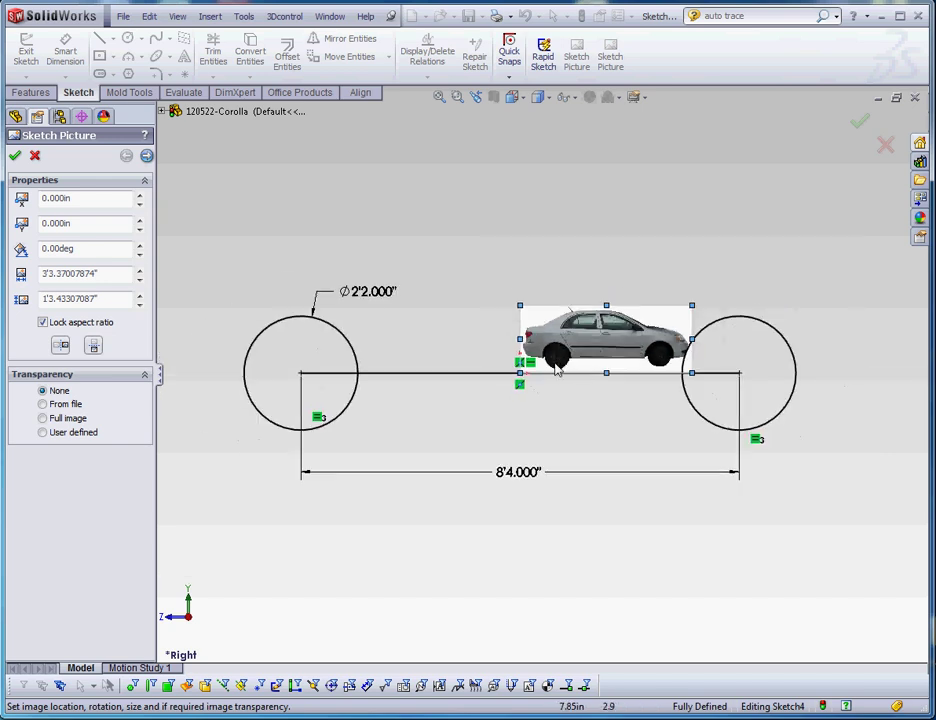
left_click_drag(560, 354, 447, 390)
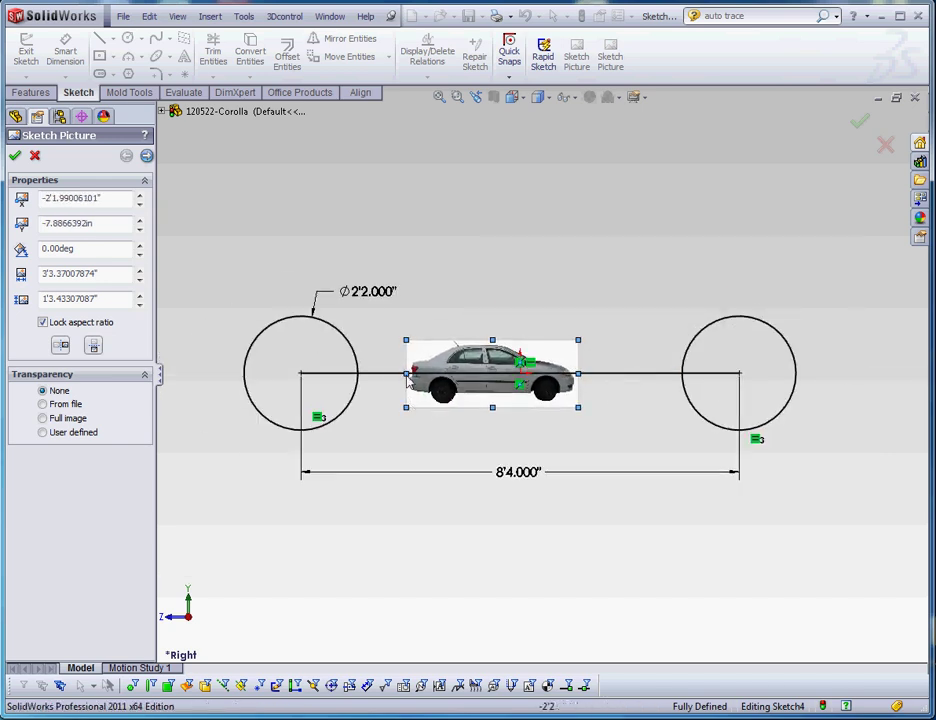
left_click_drag(381, 381, 171, 375)
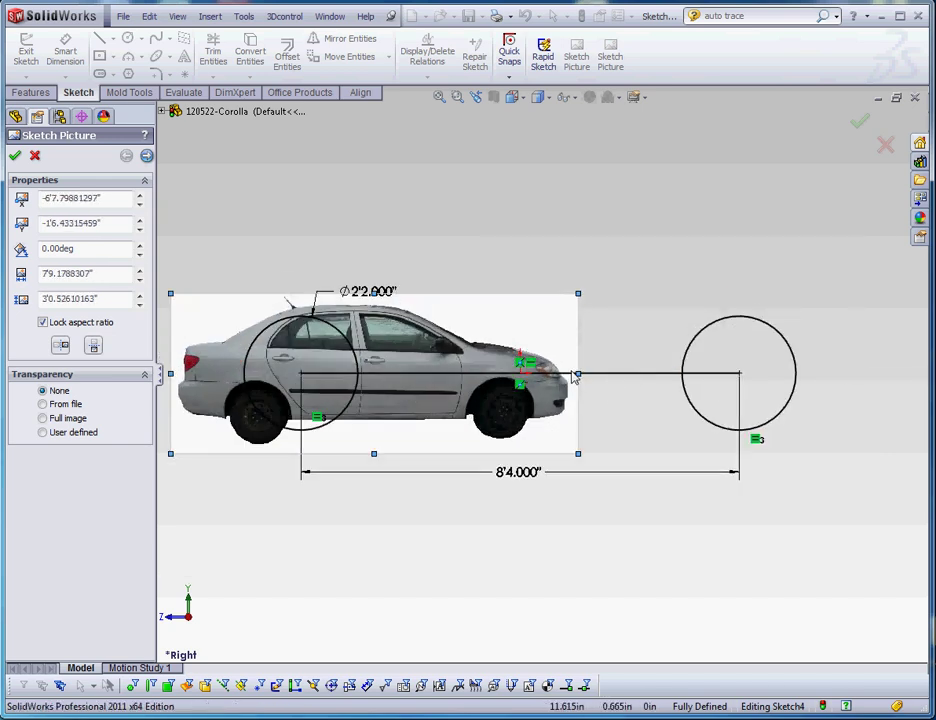
left_click_drag(580, 380, 896, 390)
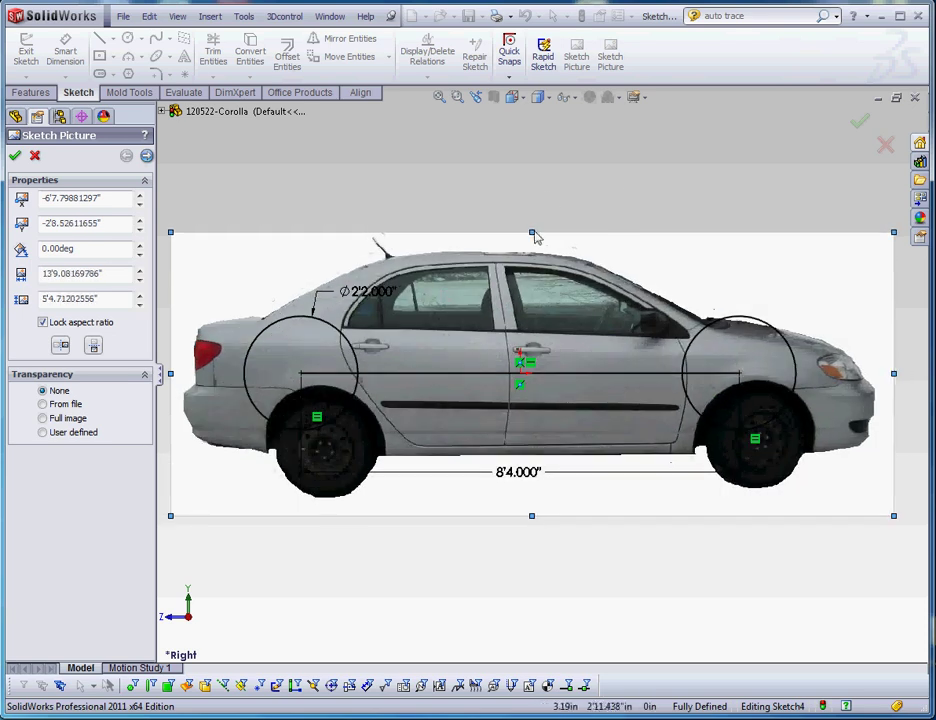
left_click_drag(535, 237, 533, 176)
scroll(654, 418, "up", 4)
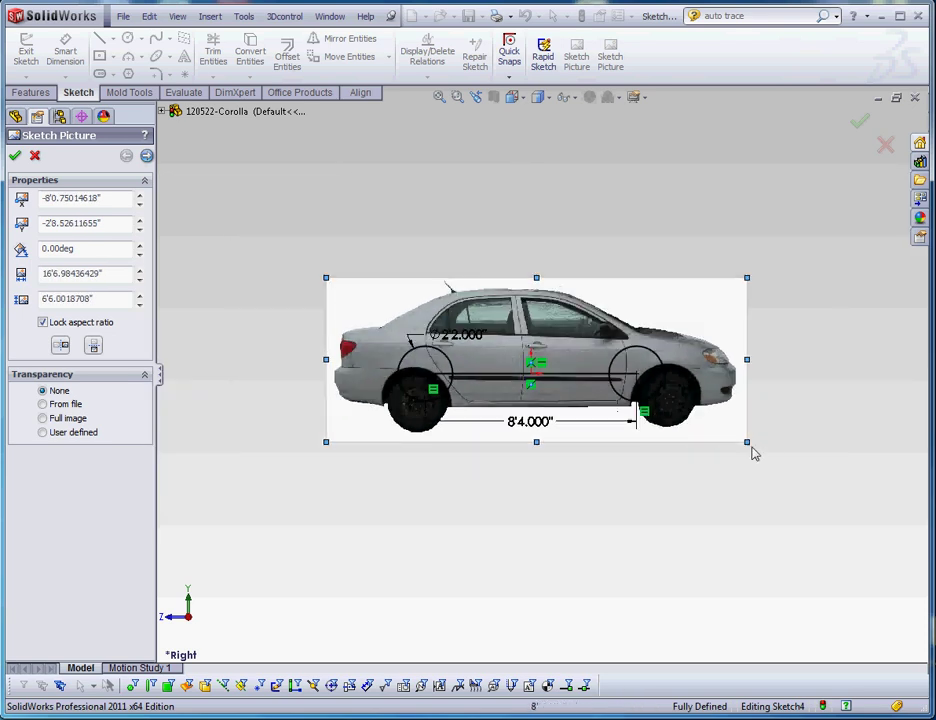
Fine-tune the picture to 14'4.915" by 5'7.783" with its wheels over the circles
left_click_drag(750, 447, 722, 441)
left_click_drag(585, 359, 585, 334)
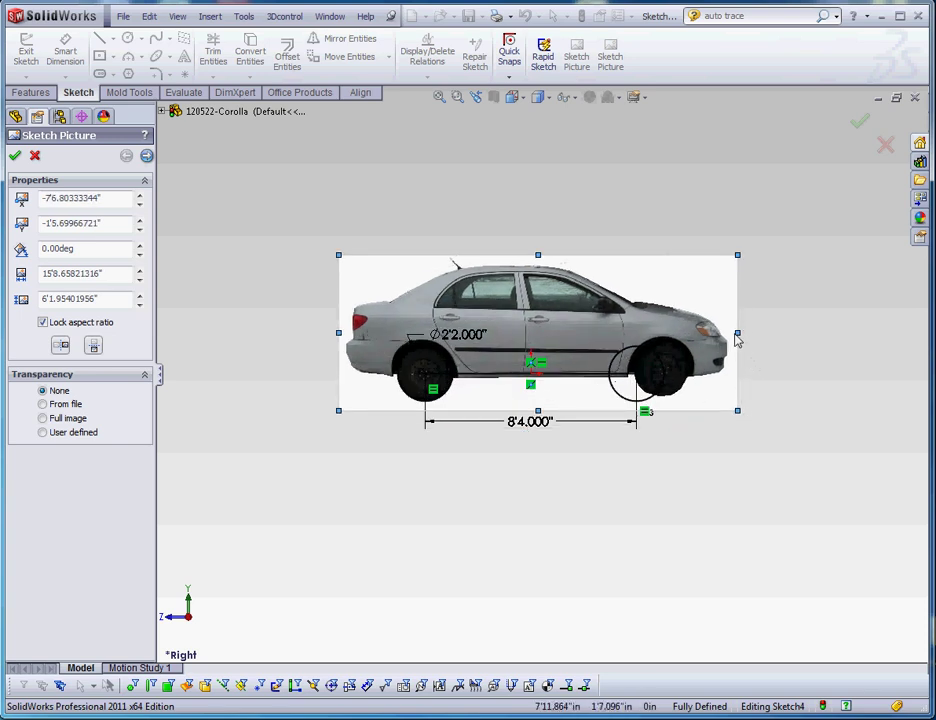
left_click_drag(725, 337, 707, 336)
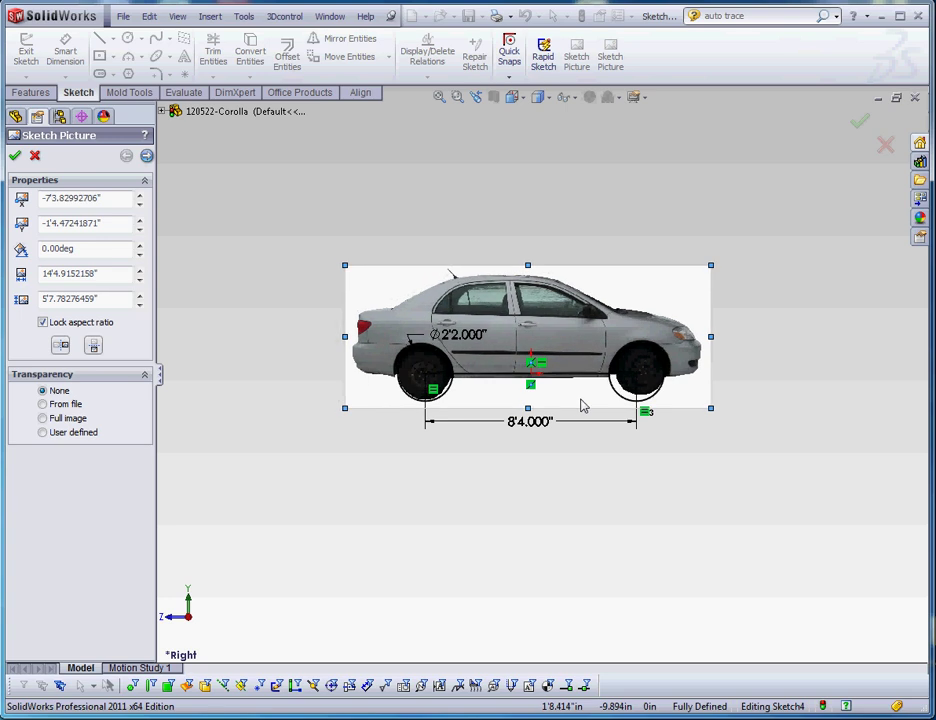
left_click_drag(583, 405, 585, 407)
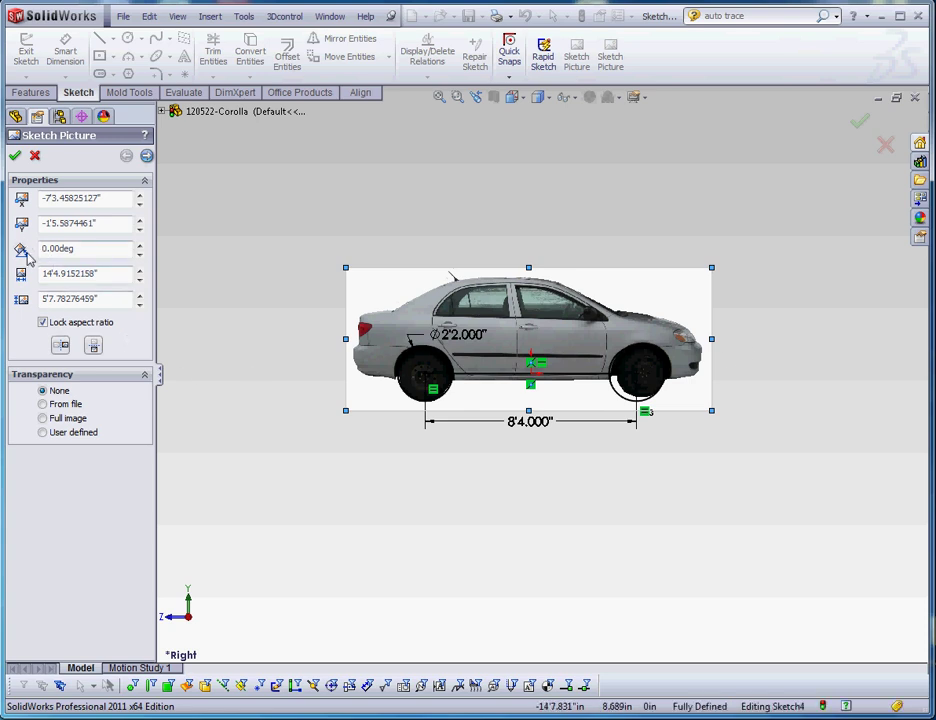
Rotate the car picture by one degree after trying 2 and -2 degrees
left_click_drag(110, 257, 2, 251)
type("2")
key("Return")
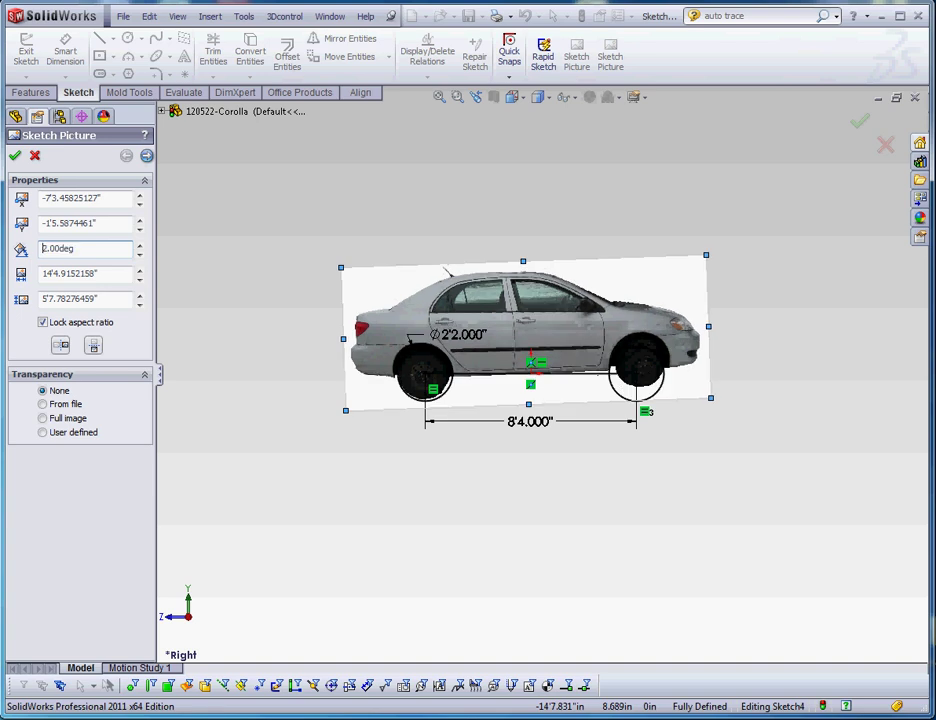
double_click(99, 250)
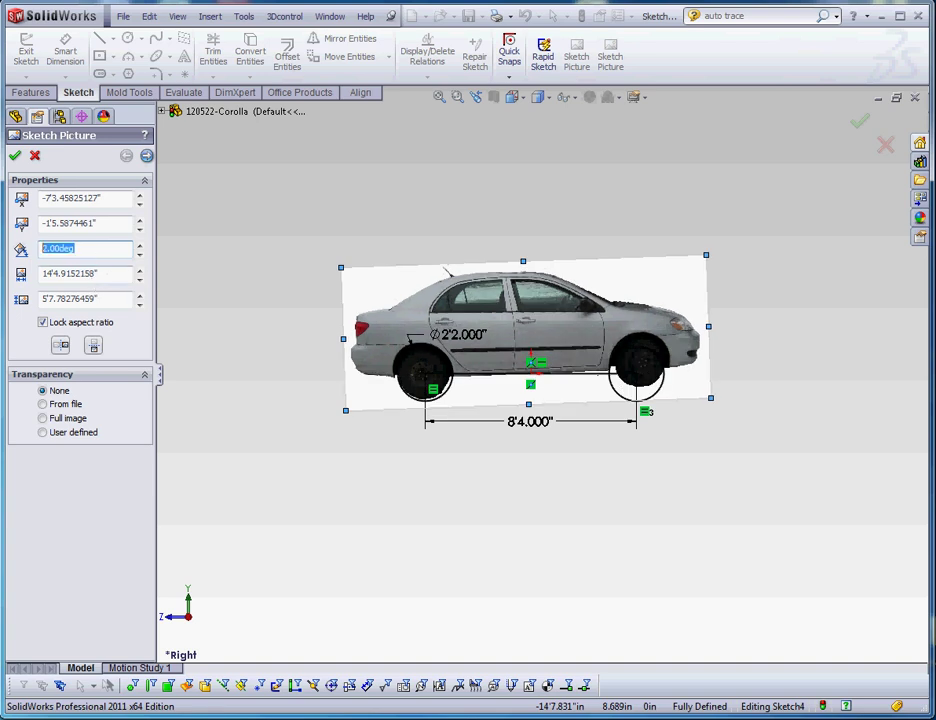
type("-2")
key("Return")
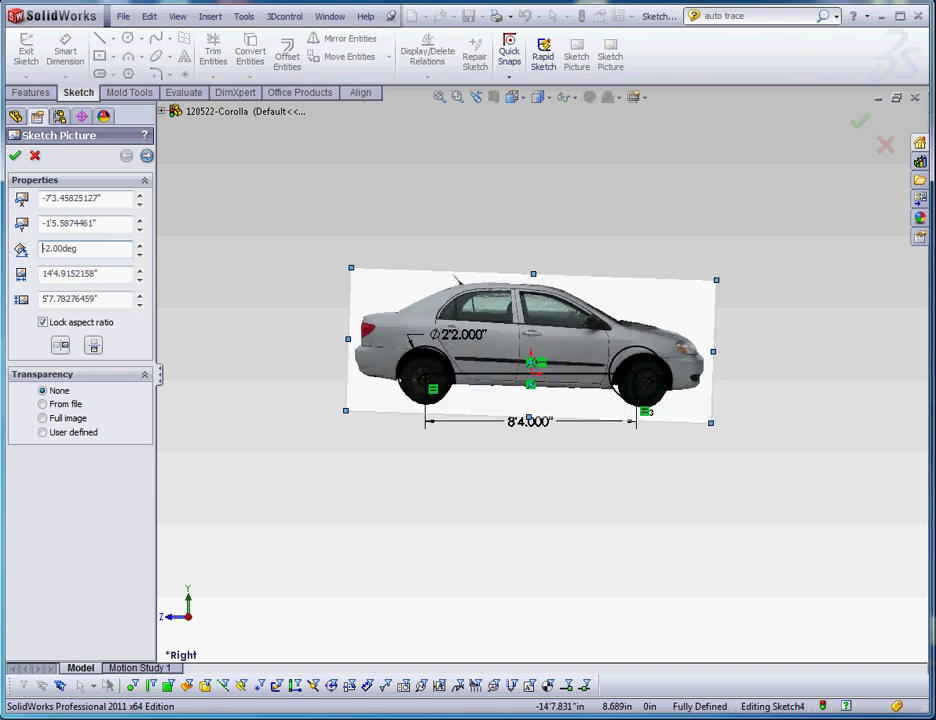
double_click(70, 250)
type("1")
key("Return")
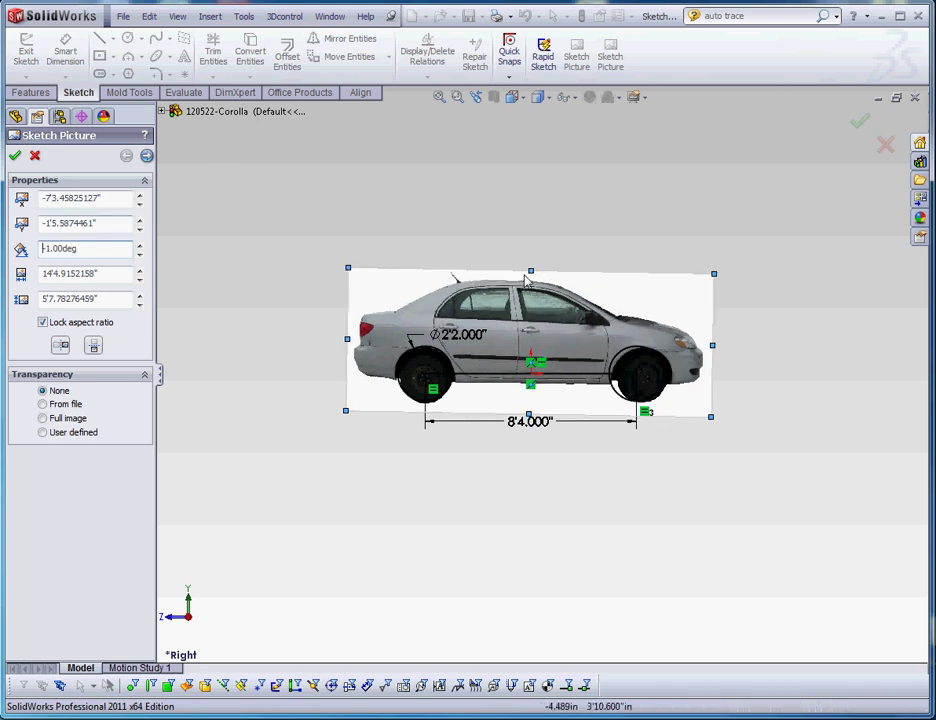
Shift and narrow the picture to 14'2.514" by 5'6.841" so both wheels match the circles
left_click_drag(576, 316, 578, 314)
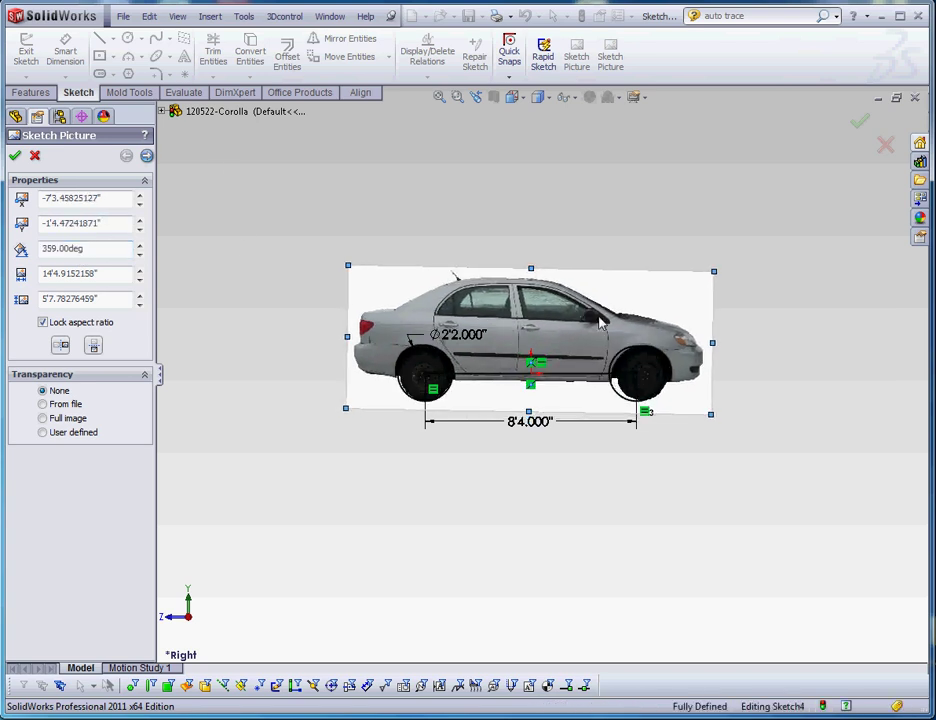
left_click_drag(714, 345, 709, 346)
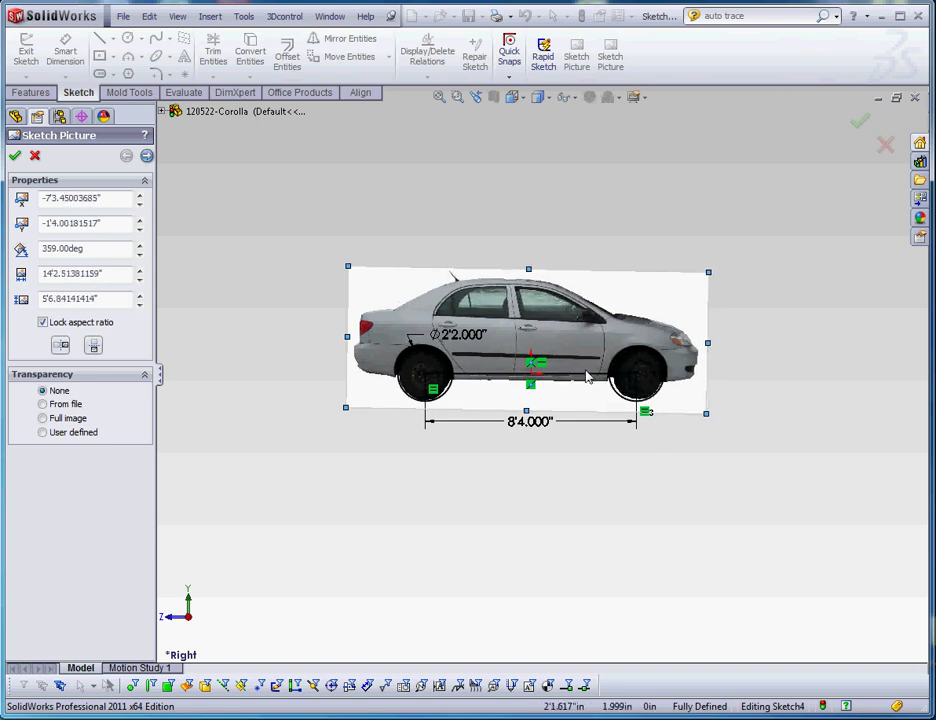
scroll(591, 376, "down", 3)
scroll(512, 402, "up", 2)
scroll(501, 447, "up", 2)
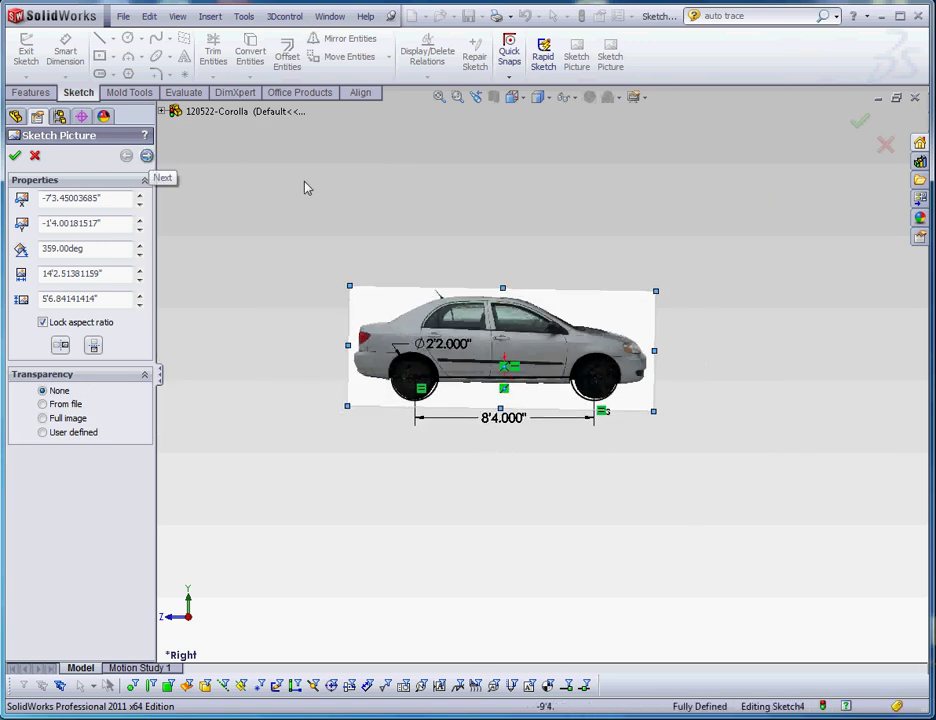
Accept the picture placement, enable the Autotrace add-in, and reselect the car picture
left_click(16, 158)
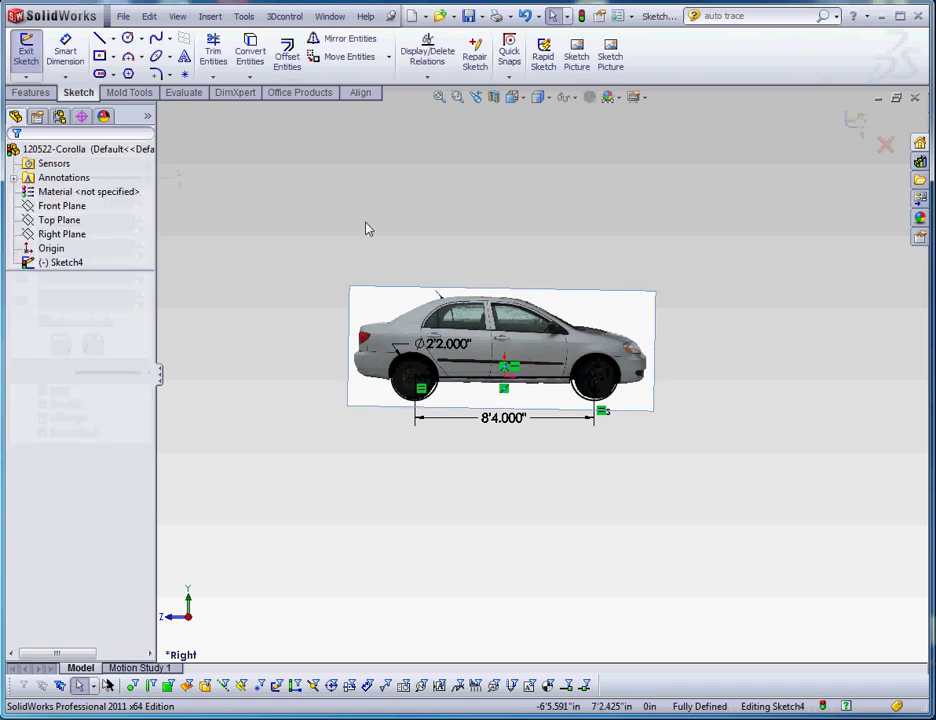
left_click(246, 17)
left_click(272, 649)
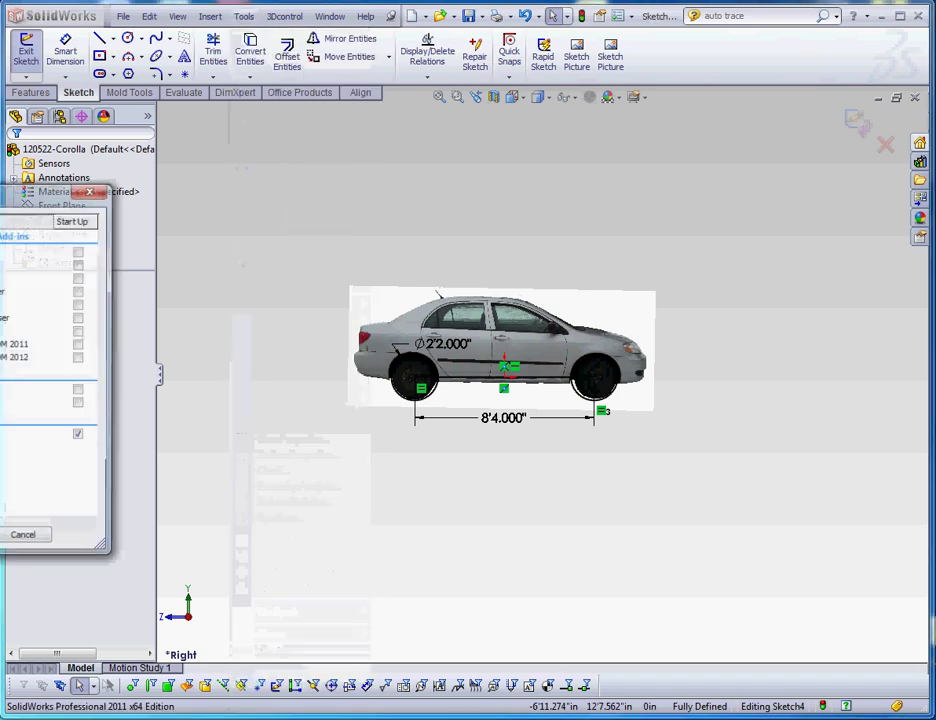
left_click_drag(57, 197, 239, 98)
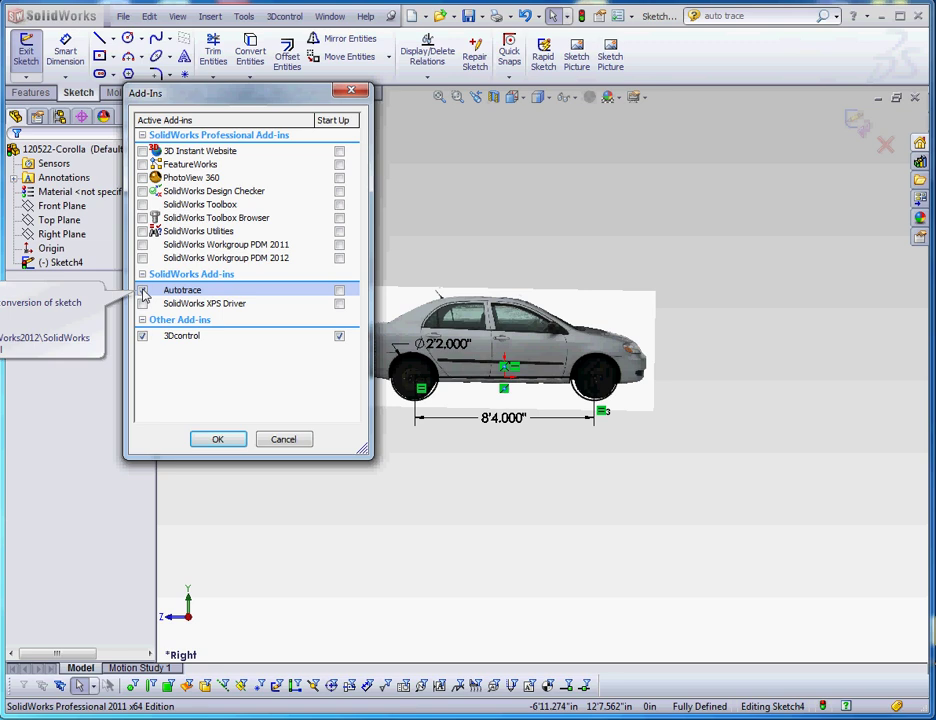
left_click(230, 440)
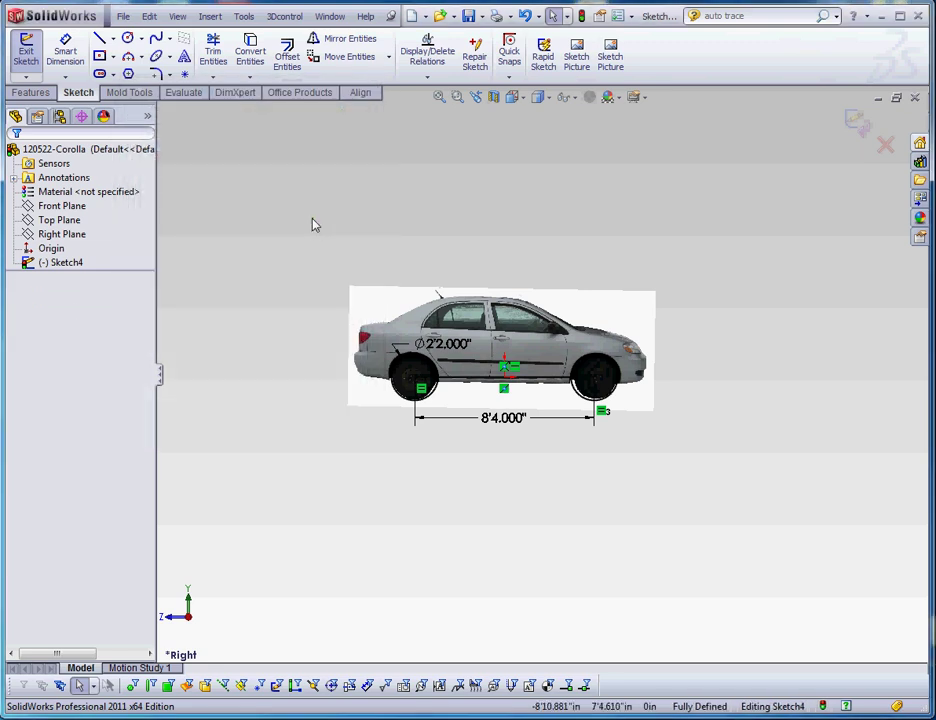
left_click(389, 308)
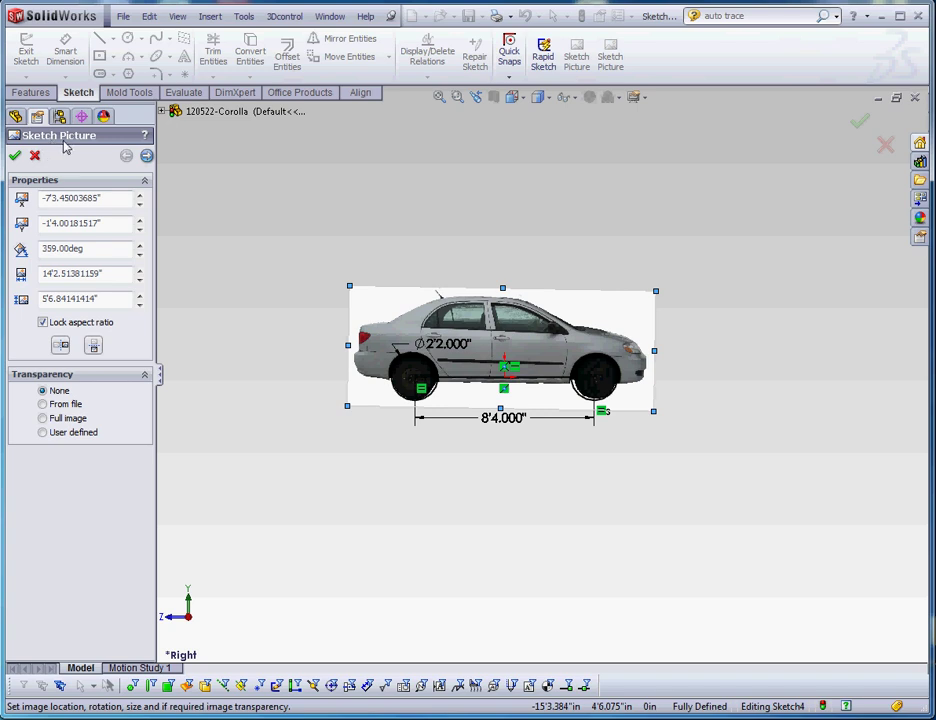
Advance the car picture's properties to the Autotrace trace settings page
left_click(146, 156)
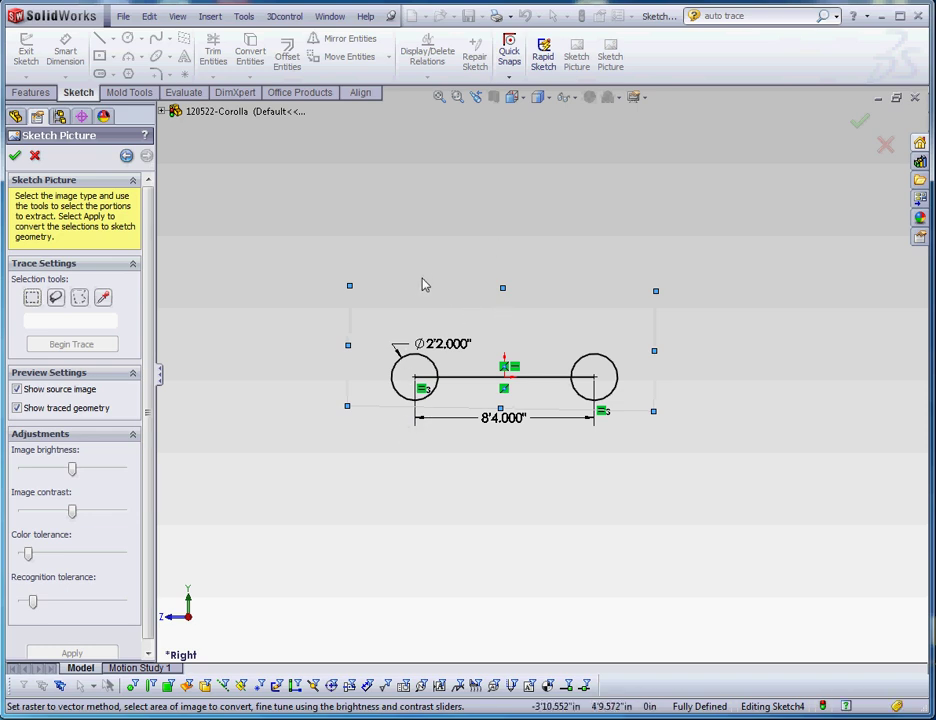
scroll(423, 285, "up", 3)
scroll(540, 360, "down", 5)
scroll(566, 396, "up", 4)
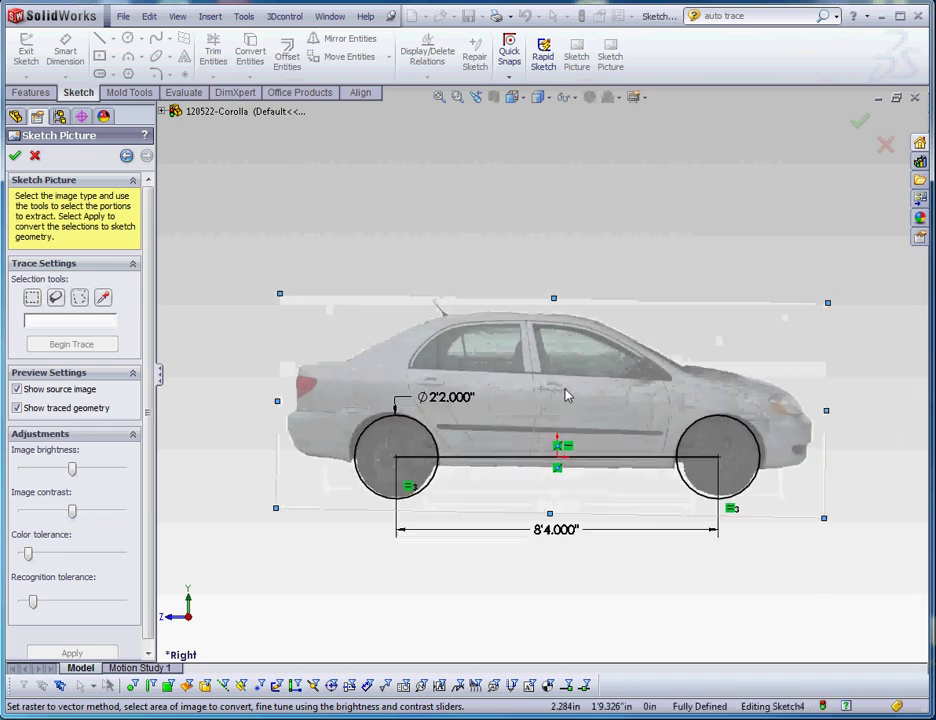
scroll(566, 396, "up", 1)
scroll(566, 392, "down", 4)
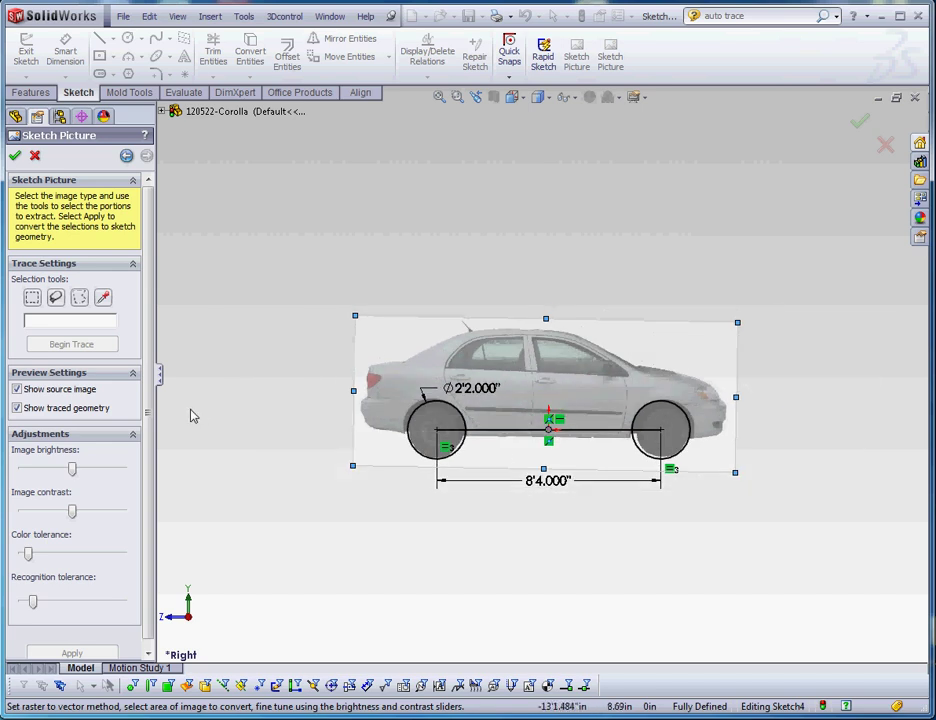
Box the whole car with the rectangle selection tool and run Begin Trace
left_click(32, 298)
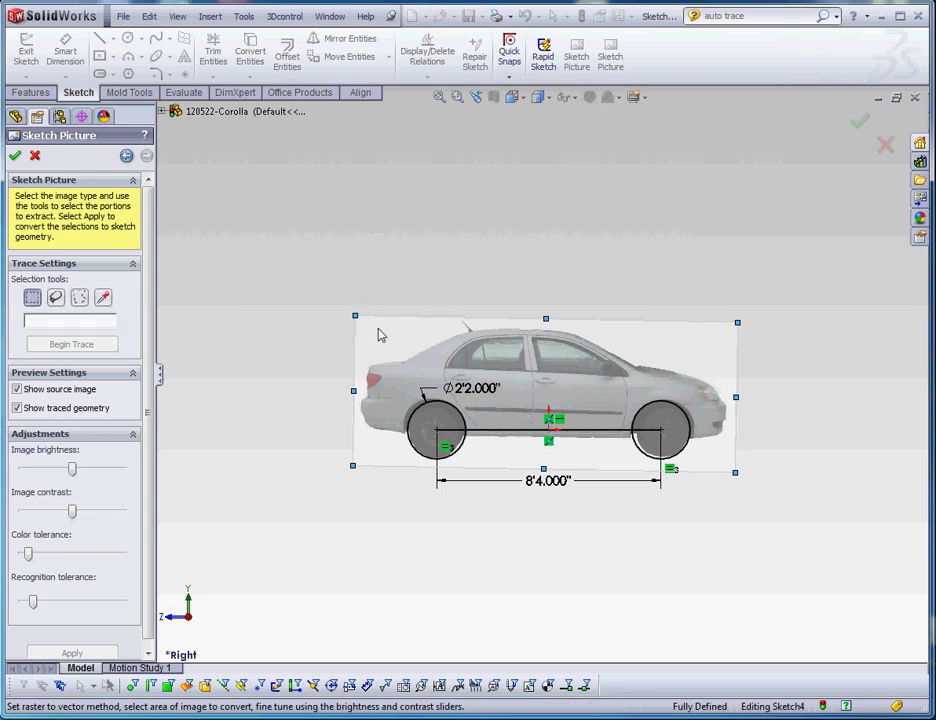
left_click_drag(364, 323, 431, 356)
mouse_move(641, 396)
left_mouse_down()
mouse_move(760, 482)
mouse_move(704, 468)
mouse_move(734, 473)
left_mouse_up()
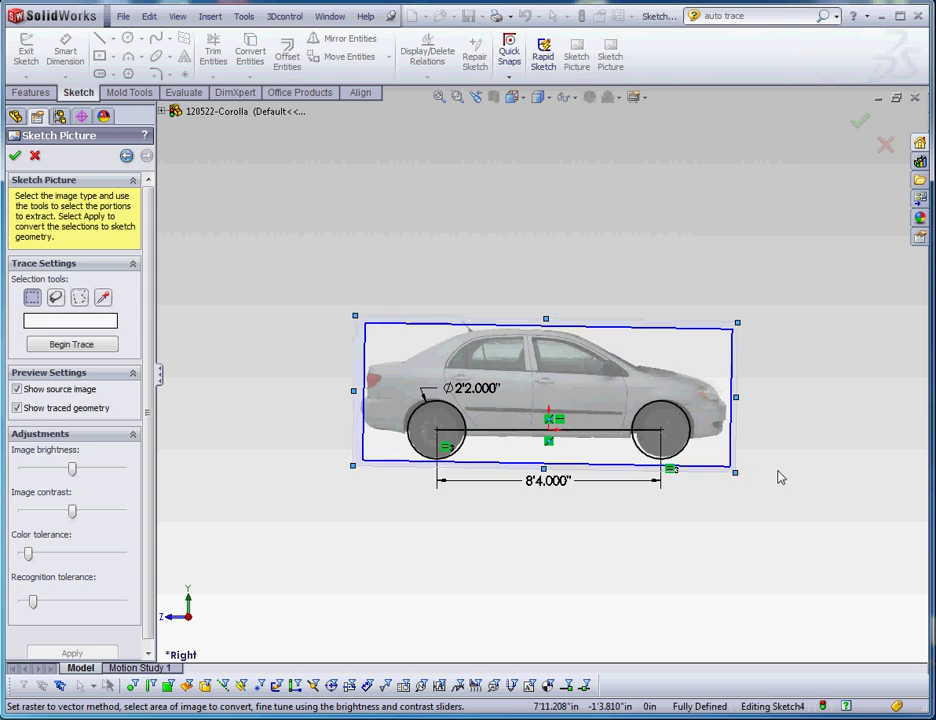
left_click(68, 345)
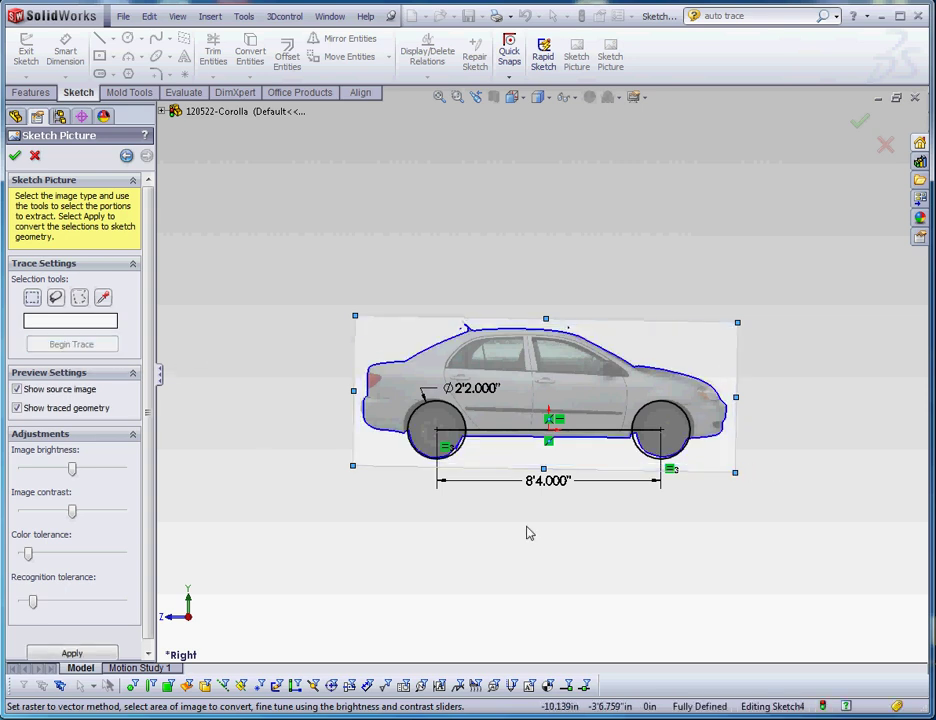
scroll(406, 372, "down", 3)
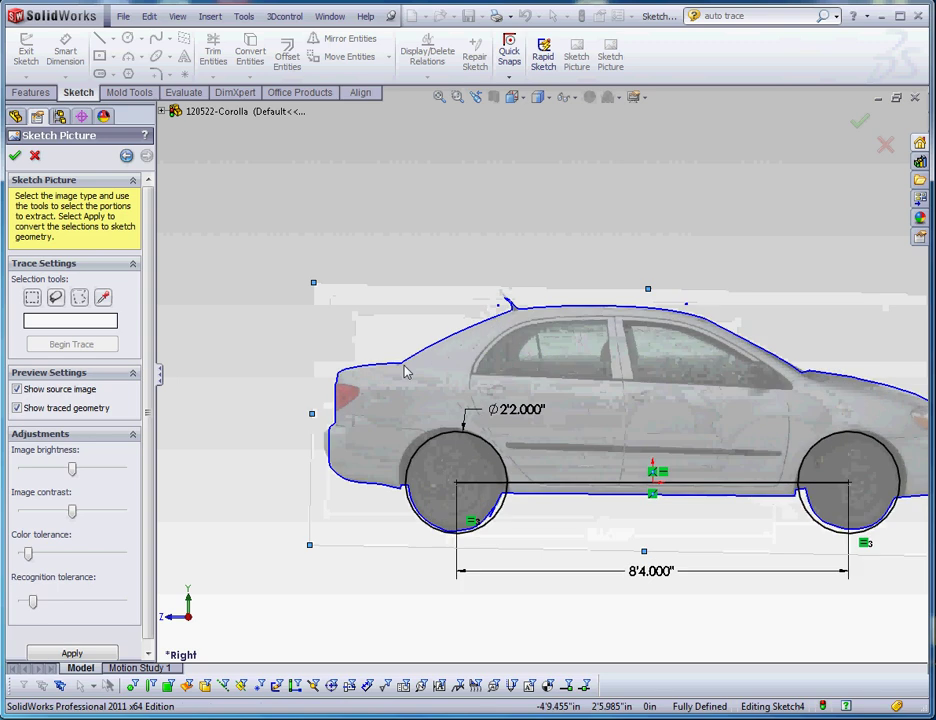
scroll(406, 372, "down", 5)
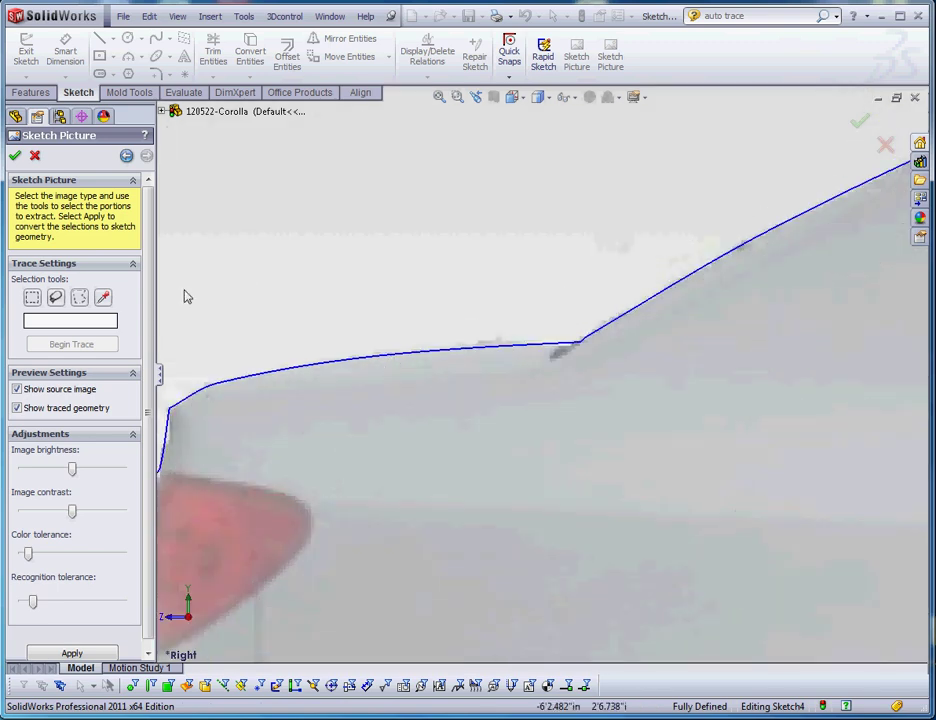
scroll(184, 371, "up", 6)
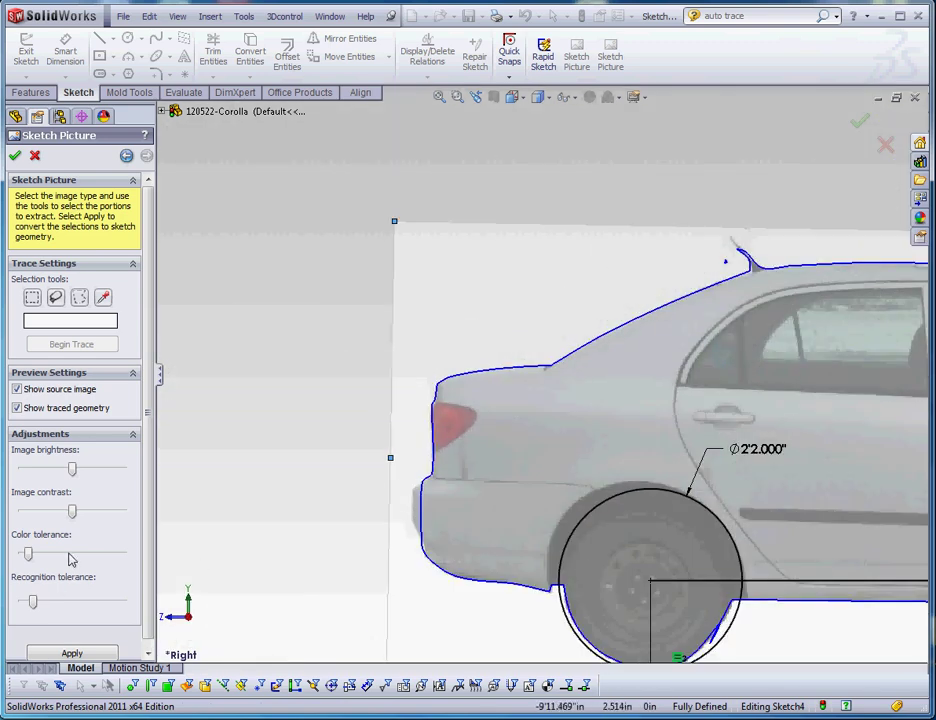
Accept the traced car outline and reopen the sketch holding it for editing
left_click(15, 157)
scroll(527, 380, "down", 3)
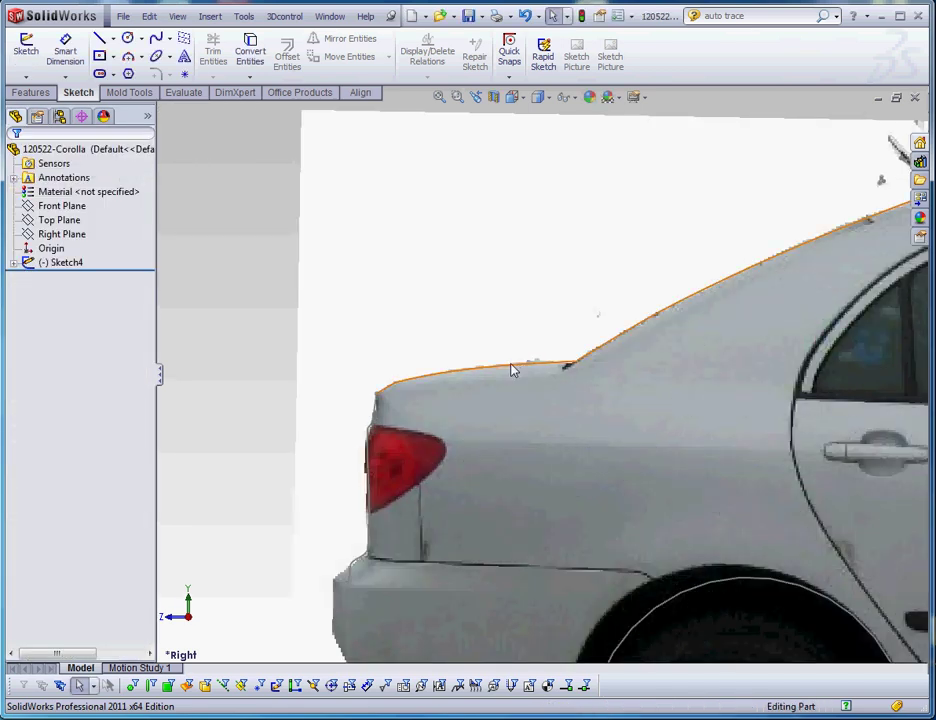
double_click(511, 370)
scroll(518, 407, "up", 3)
scroll(501, 413, "down", 3)
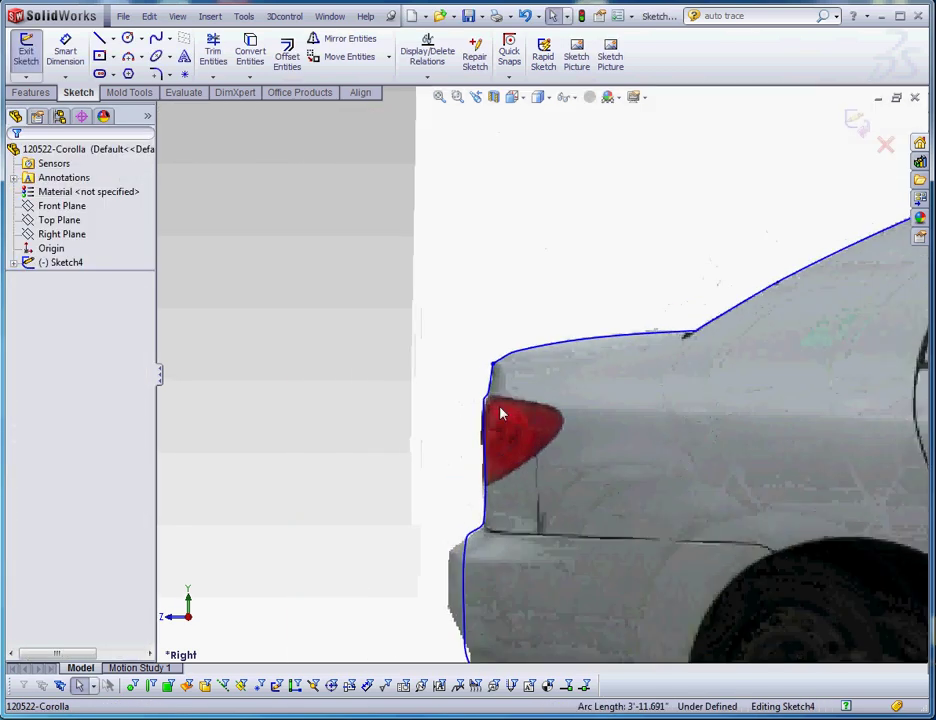
scroll(501, 413, "down", 2)
Inspect the traced outline curve and the small traced lines around the antenna, then clear the selection
left_click(543, 328)
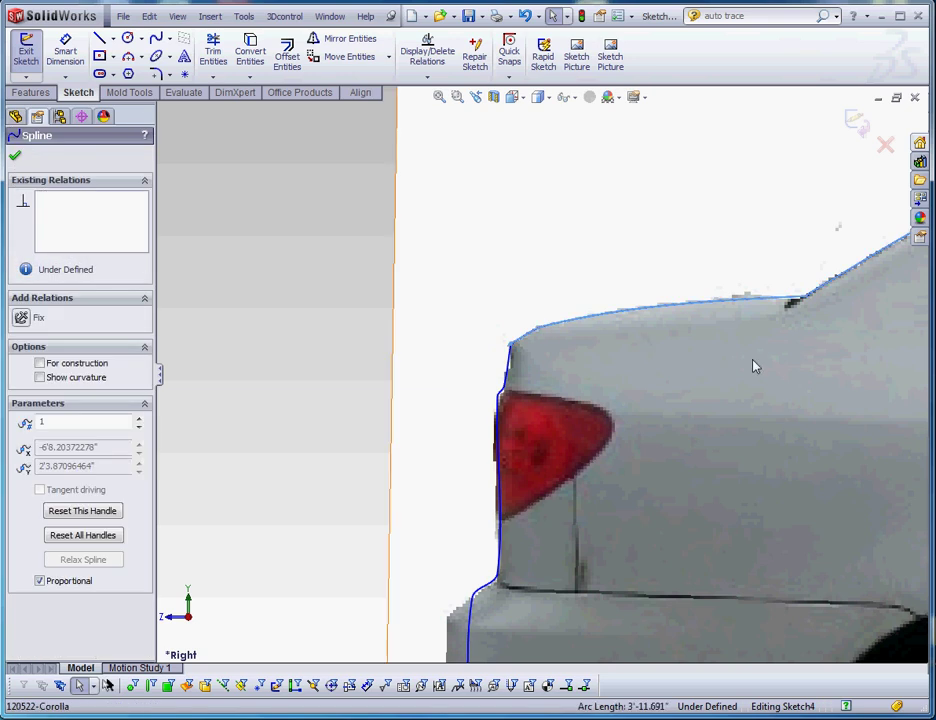
scroll(755, 366, "up", 5)
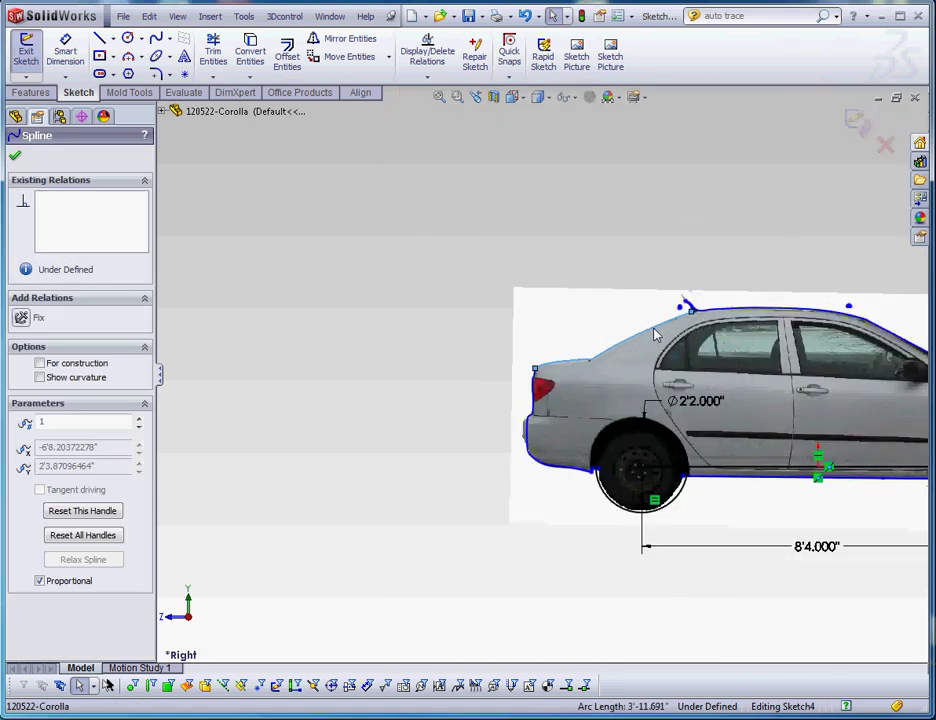
left_click(679, 313)
scroll(679, 313, "down", 5)
scroll(564, 335, "down", 1)
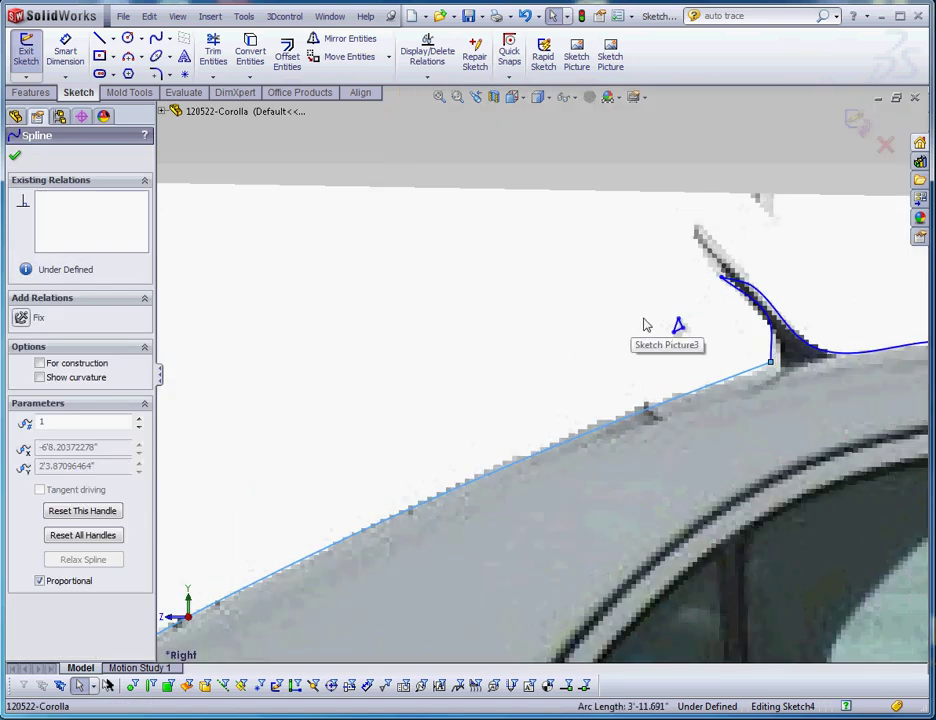
key("Escape")
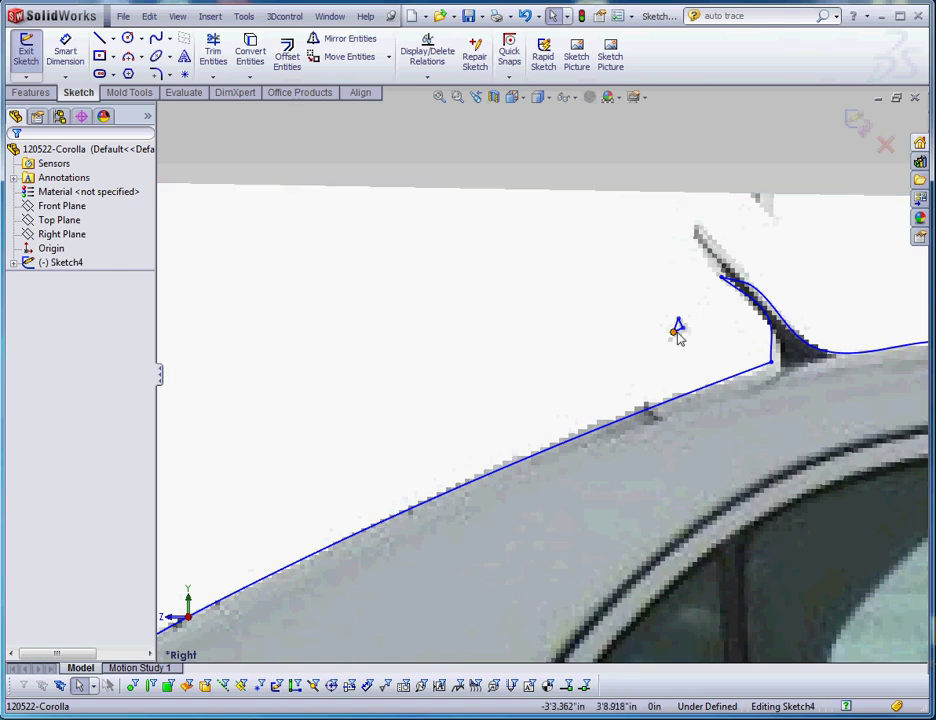
left_click_drag(614, 162, 697, 351)
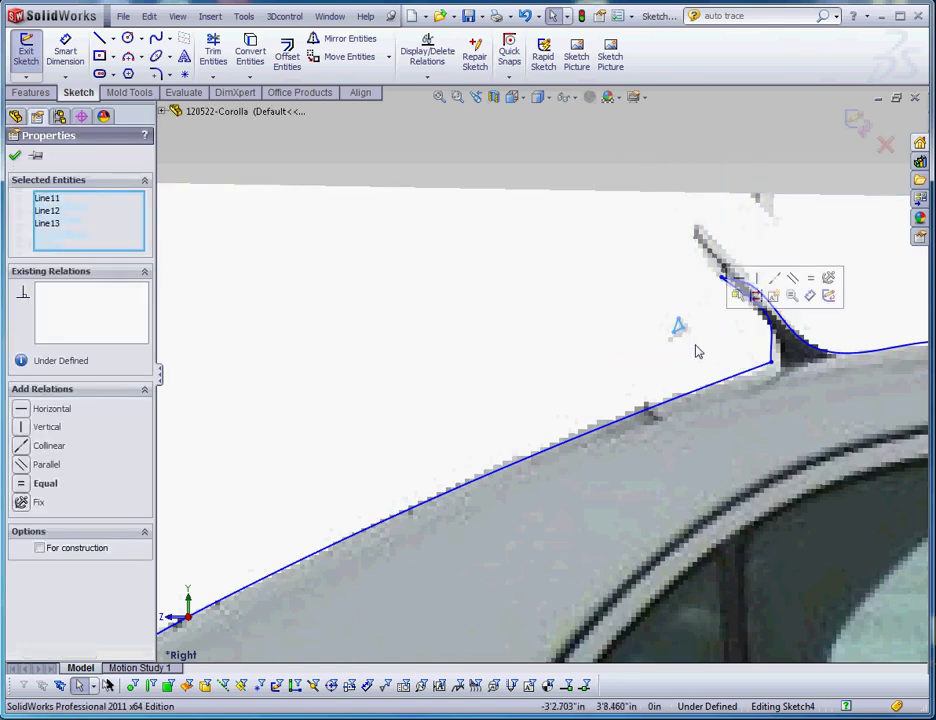
left_click(671, 311)
Box-select the three stray traced lines and delete them
scroll(744, 318, "down", 3)
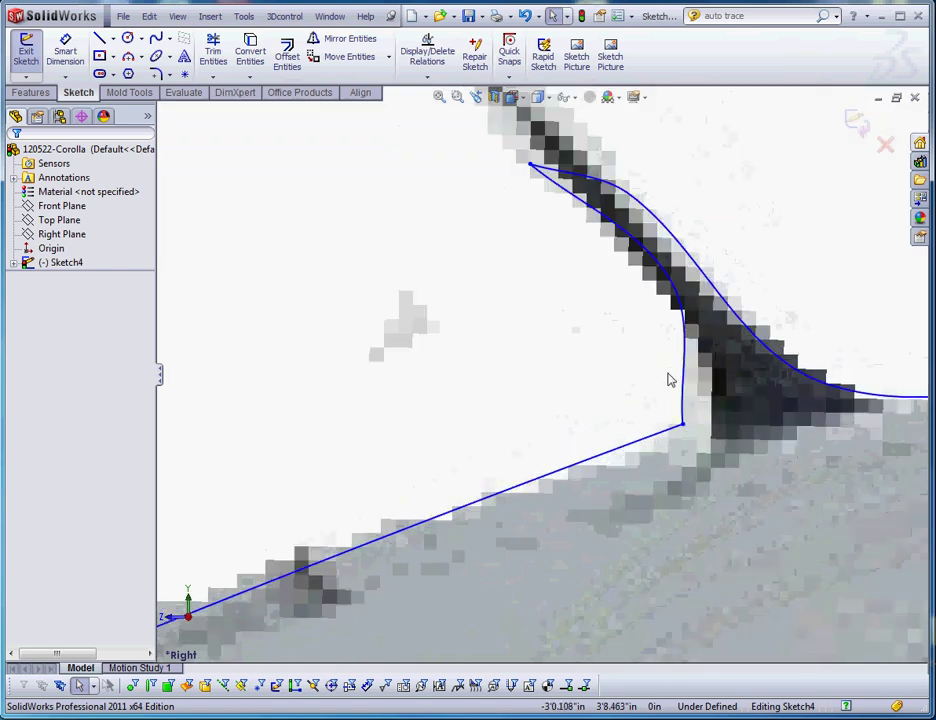
scroll(670, 380, "up", 8)
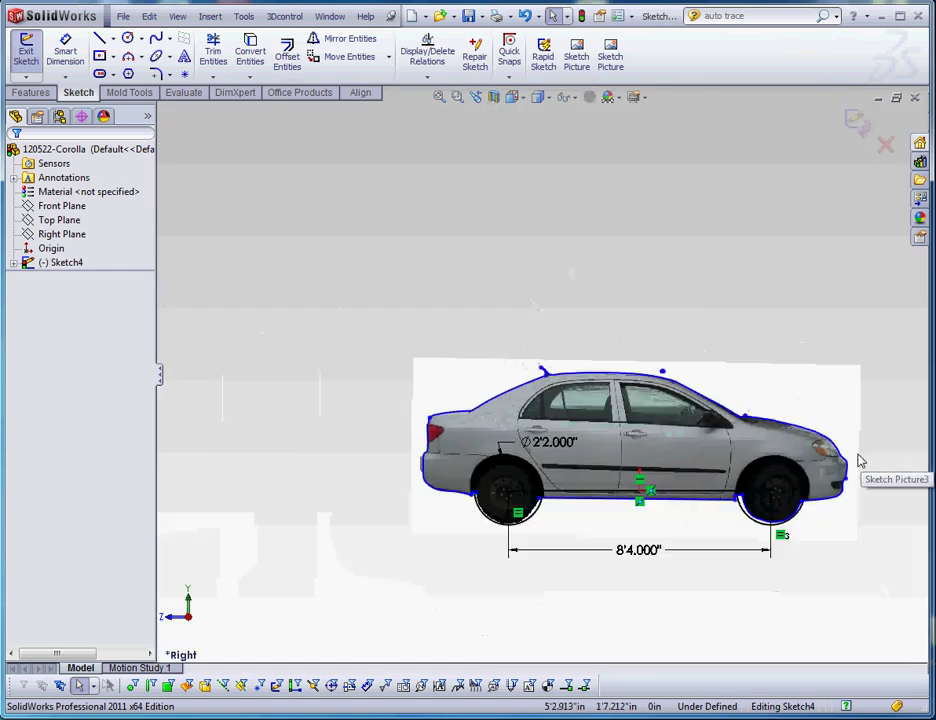
scroll(744, 393, "down", 8)
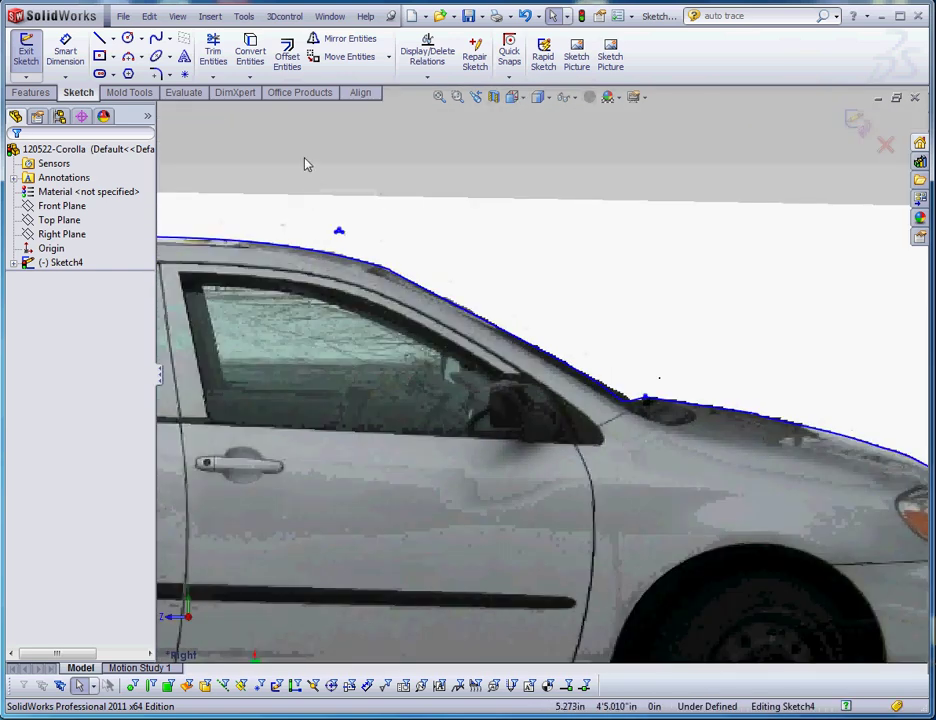
left_click_drag(307, 164, 407, 262)
key("Delete")
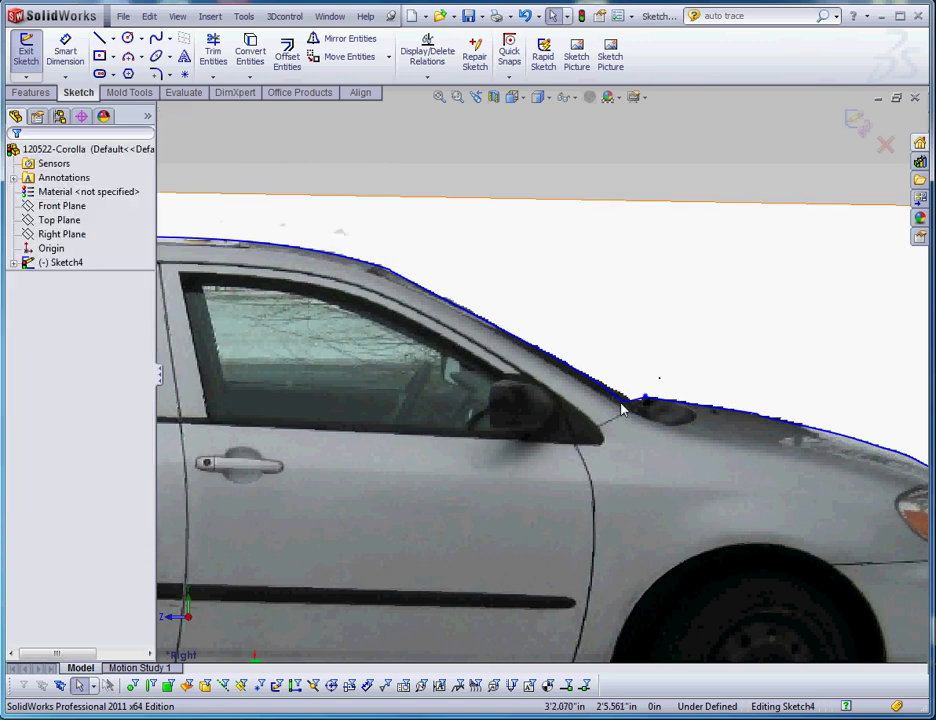
Select the short vertical spike traced at the hood and examine it
scroll(622, 410, "down", 8)
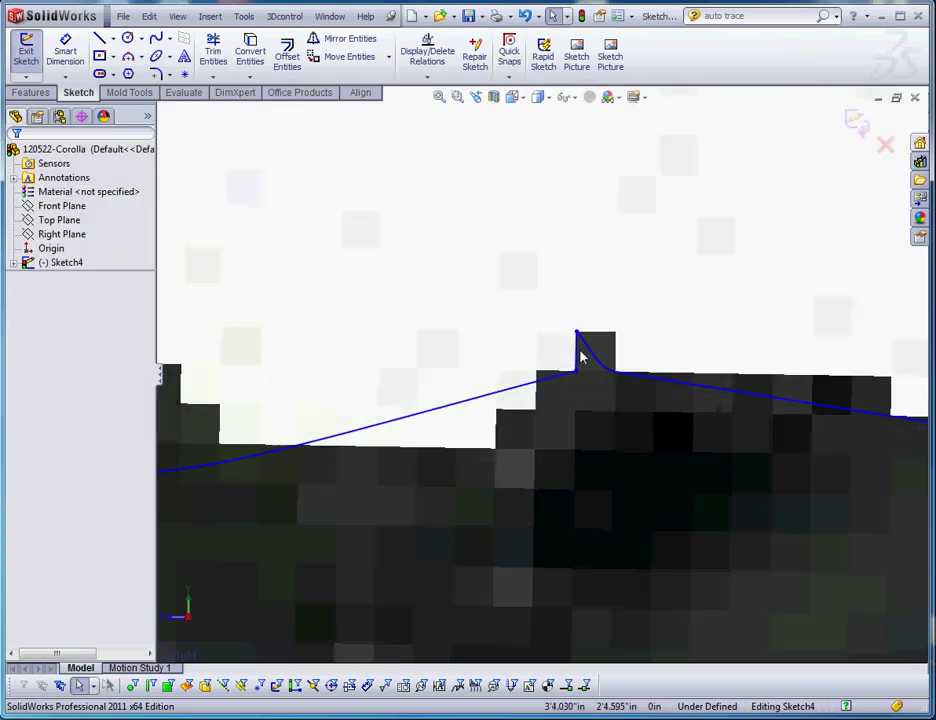
left_click(578, 352)
scroll(650, 478, "up", 5)
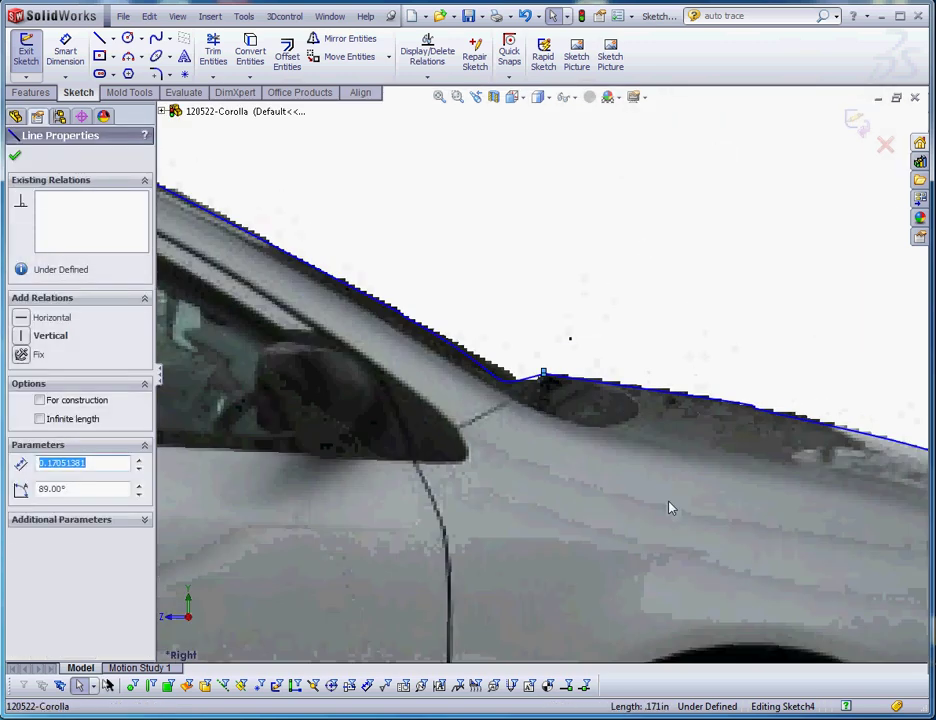
scroll(669, 515, "up", 3)
scroll(577, 472, "down", 6)
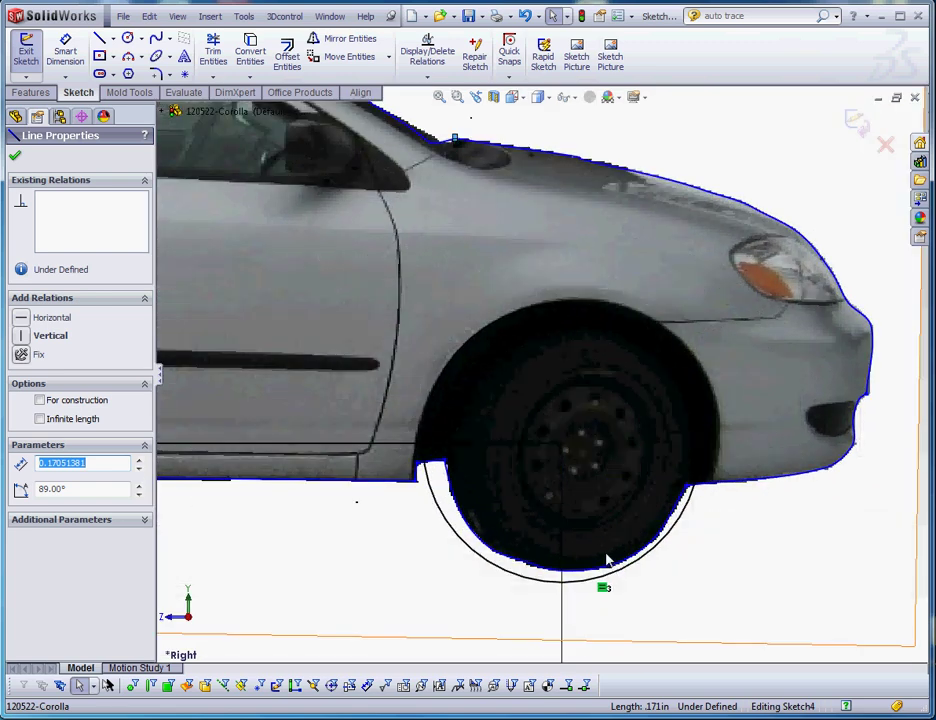
scroll(694, 581, "up", 4)
scroll(506, 412, "down", 7)
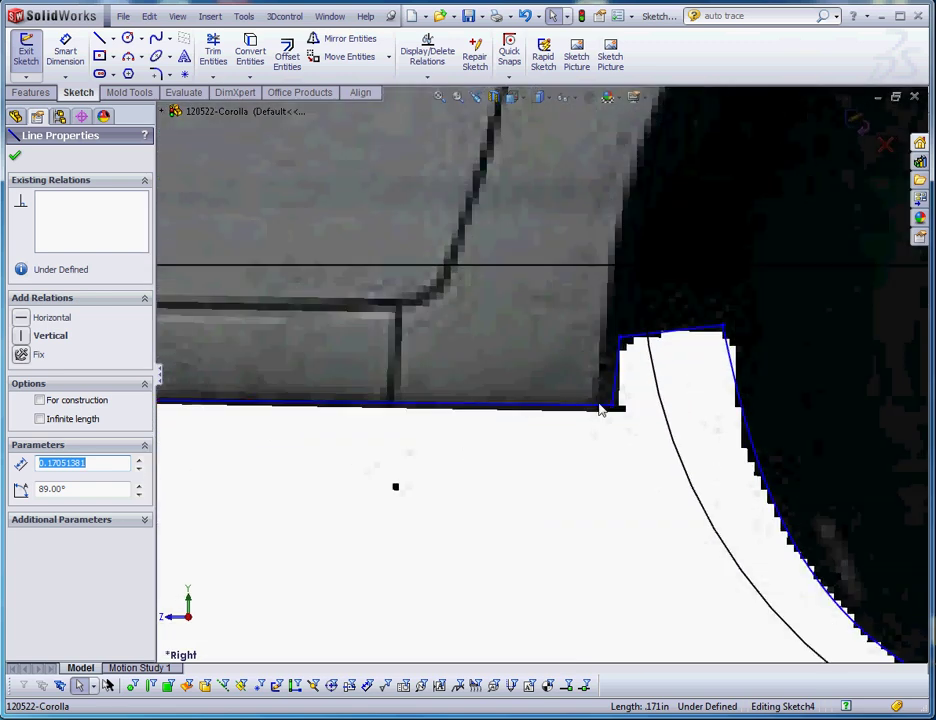
scroll(600, 410, "up", 8)
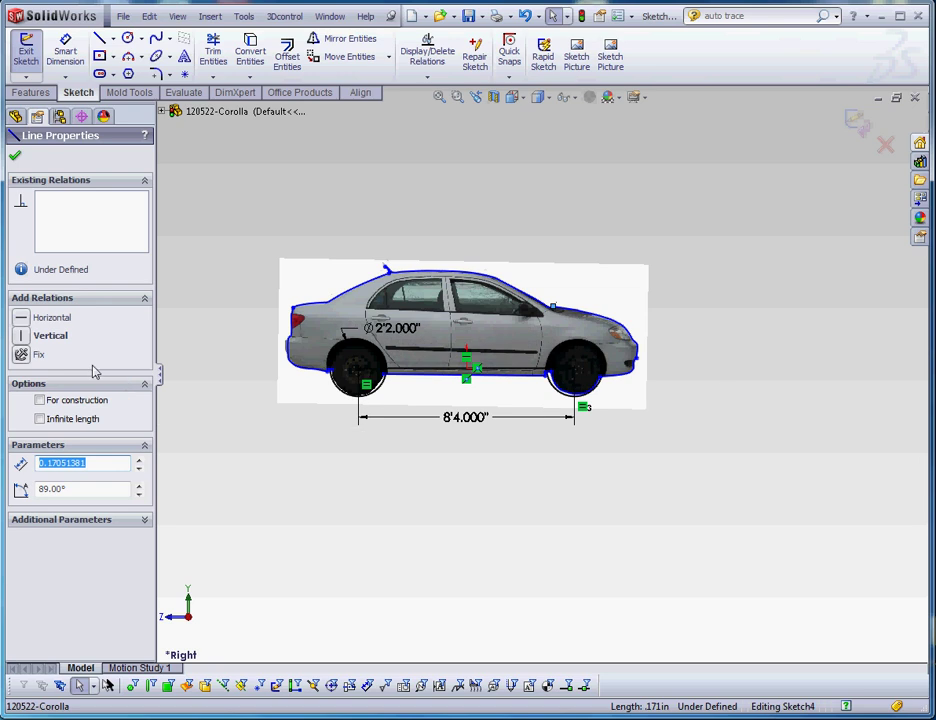
scroll(290, 276, "down", 5)
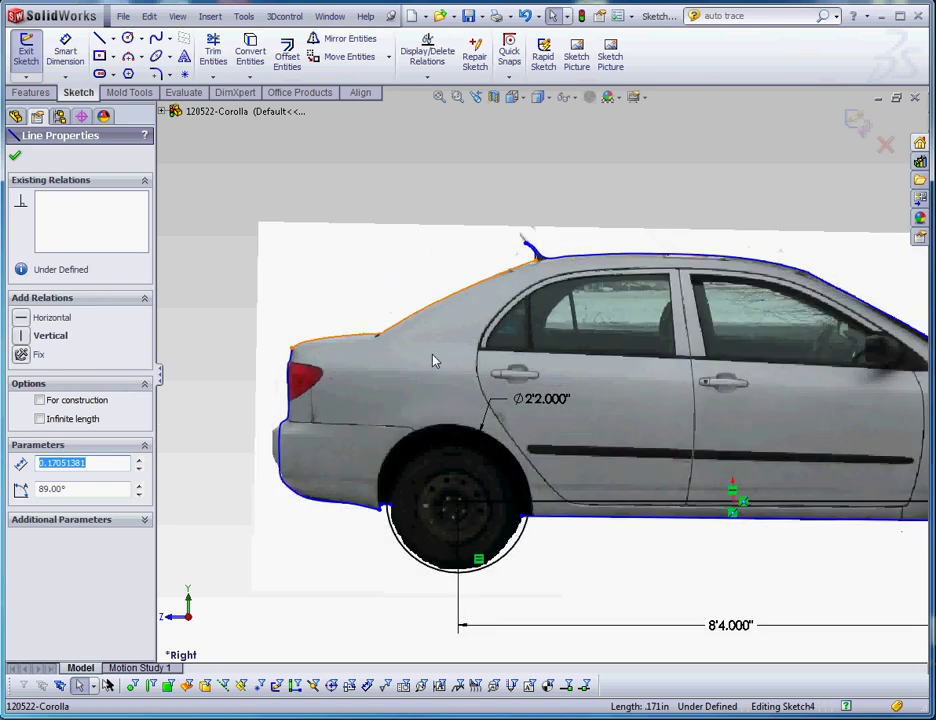
scroll(236, 340, "down", 2)
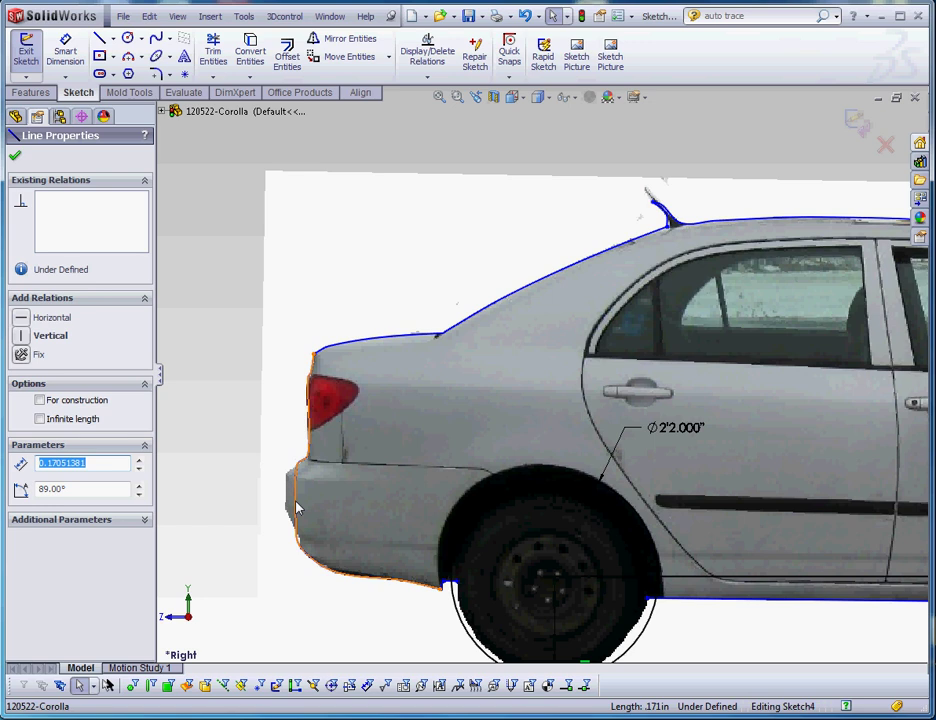
Close the line properties and locate Sketch Picture3 under Sketch4 in the FeatureManager tree
left_click(15, 157)
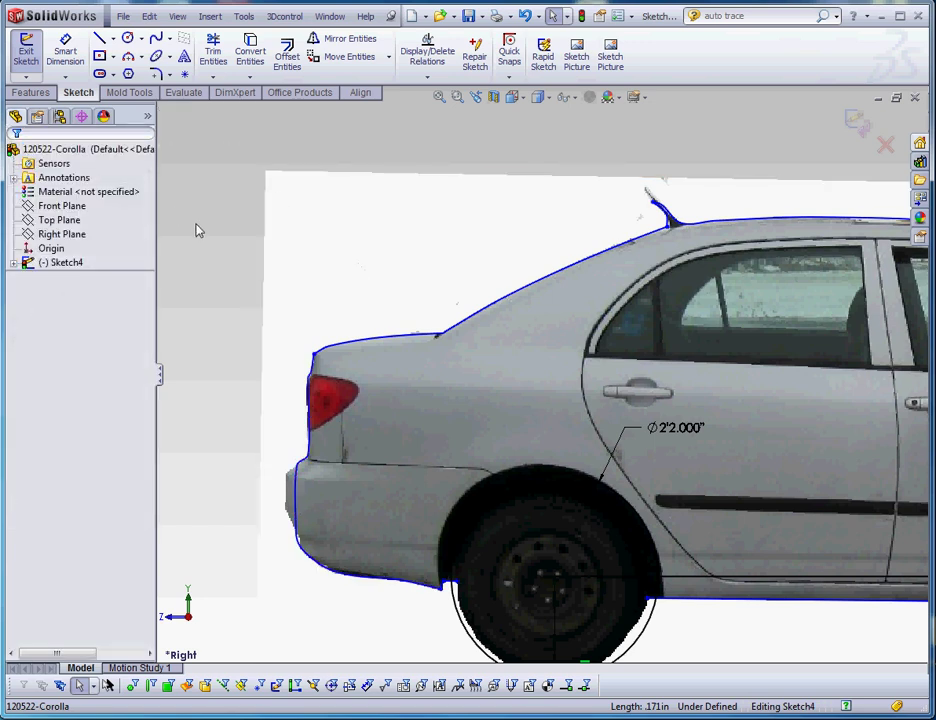
left_click(13, 262)
left_click(90, 280)
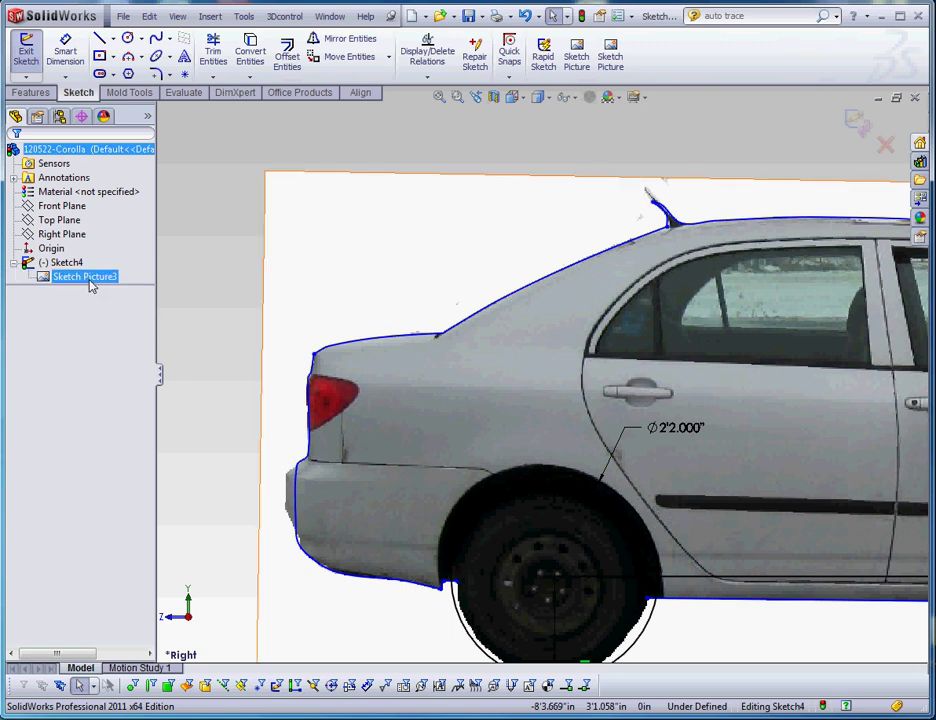
right_click(90, 286)
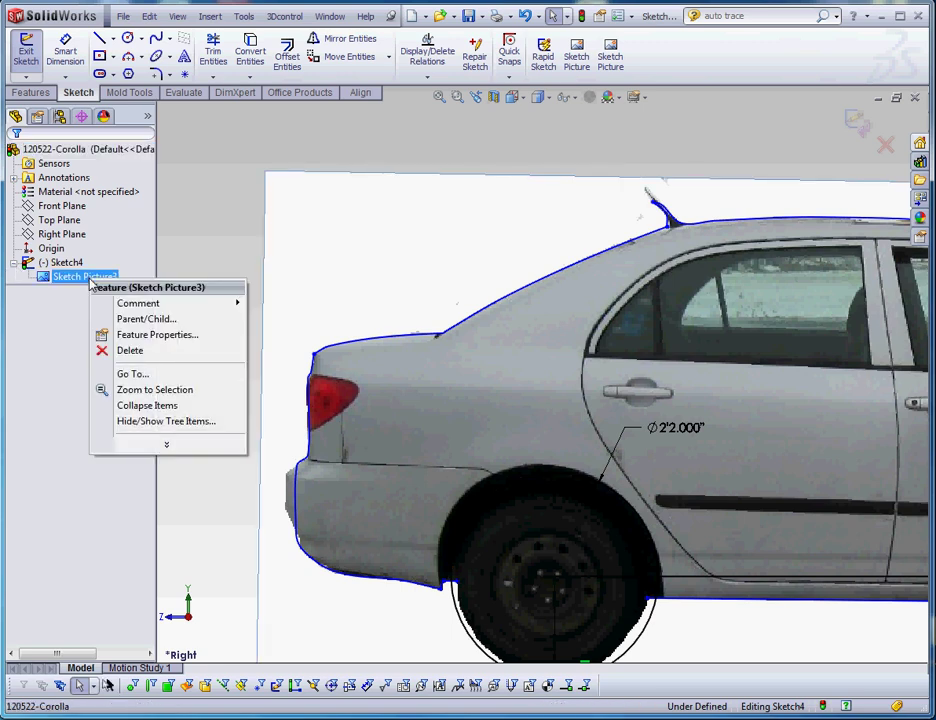
left_click(257, 217)
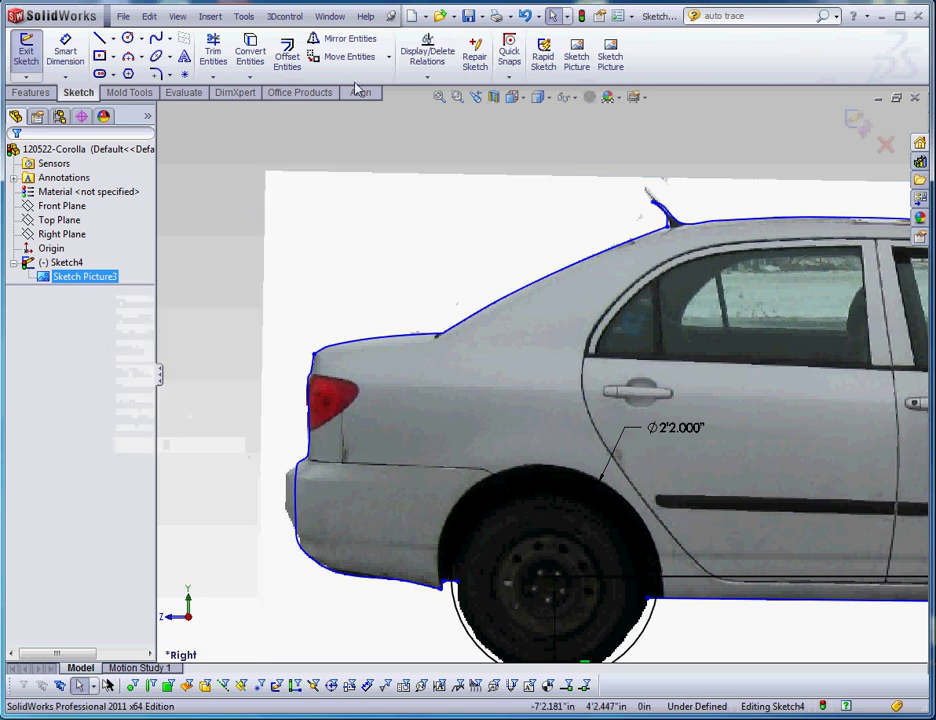
Exit the sketch and suppress the Sketch Picture3 reference photo
left_click(582, 16)
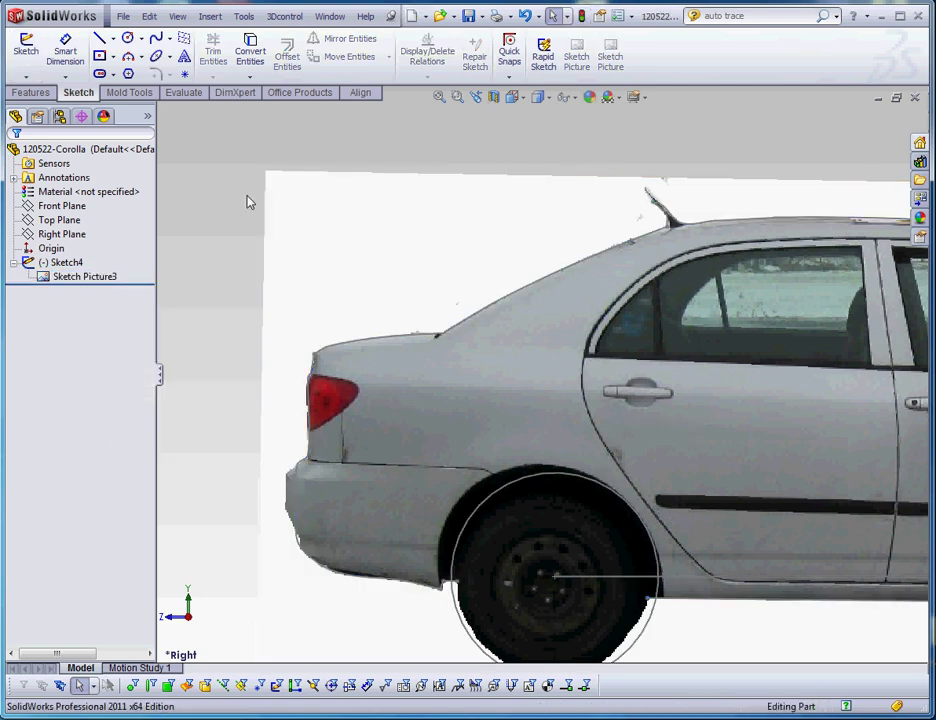
right_click(94, 279)
left_click(140, 319)
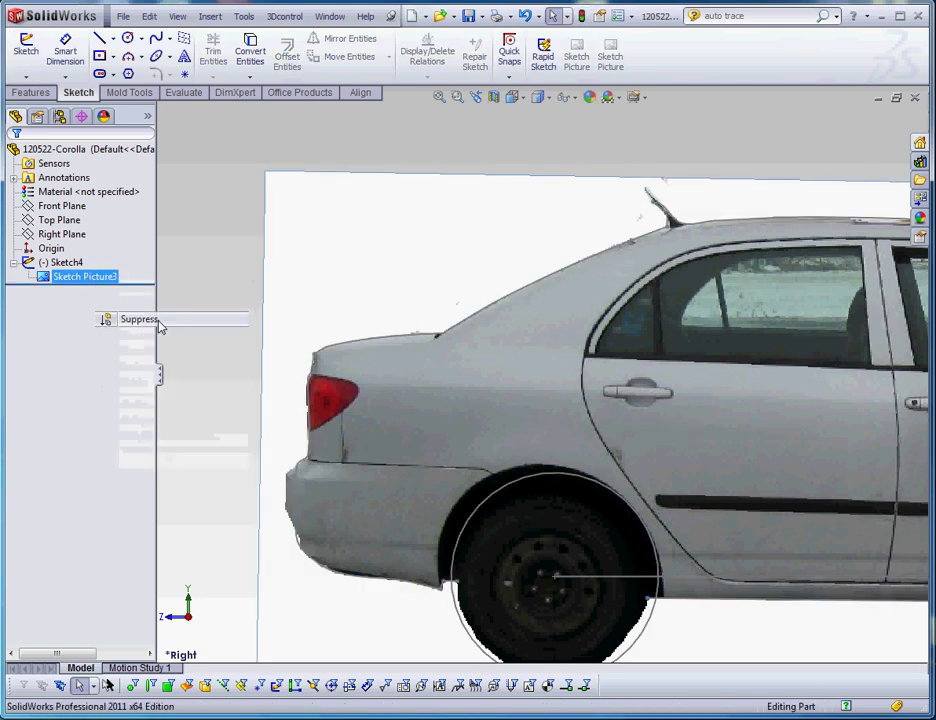
Zoom to fit the whole sketch and reopen Sketch4 for editing
key("z")
key("z")
key("z")
key("z")
scroll(681, 414, "down", 3)
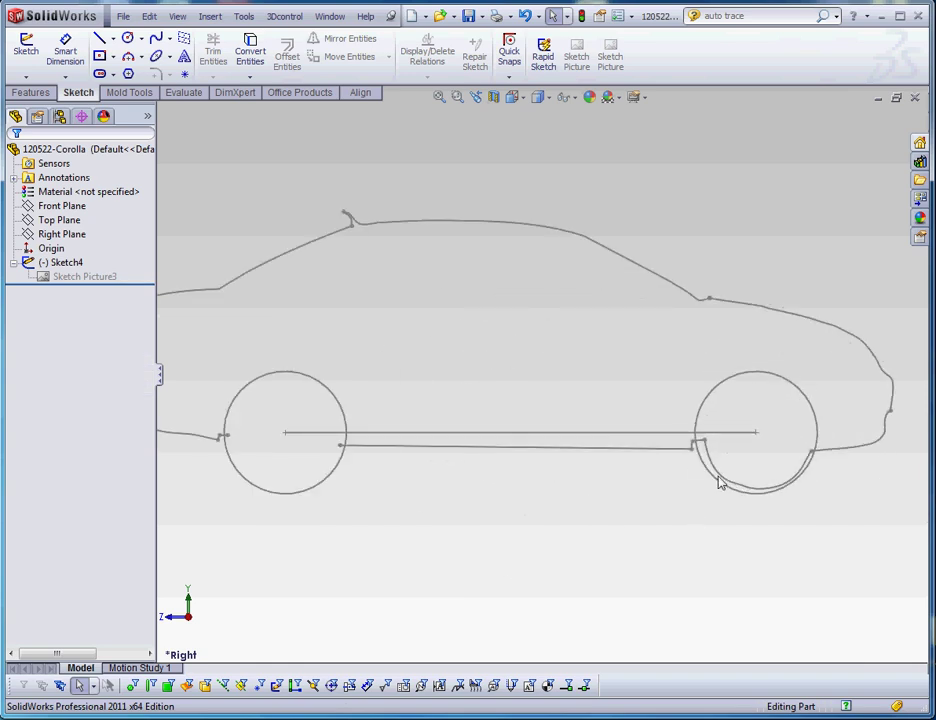
Make the rocker line between the wheels horizontal
key("z")
scroll(490, 370, "down", 2)
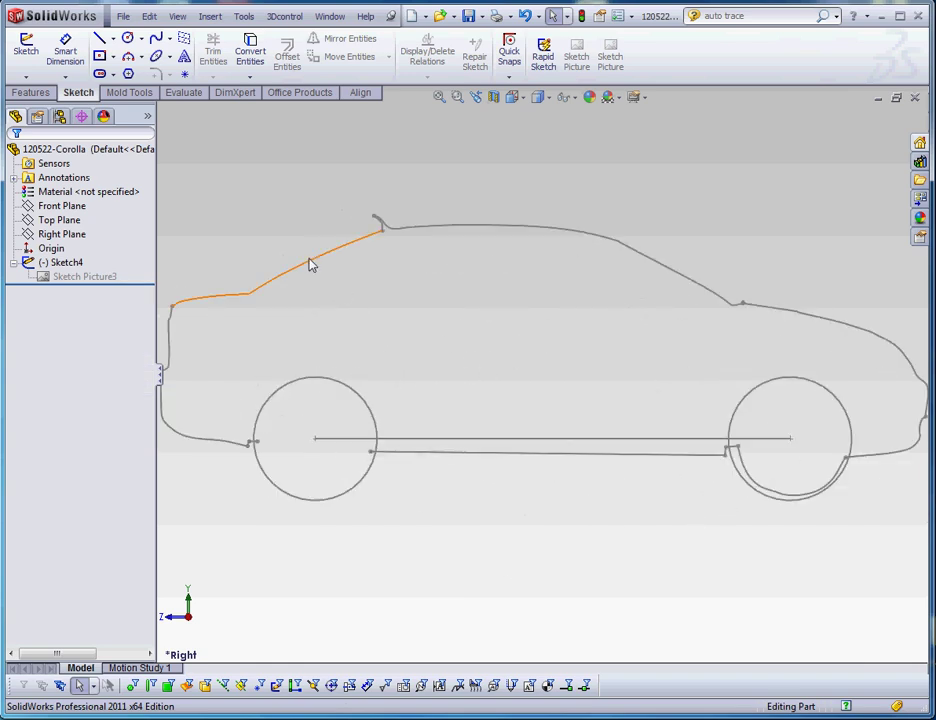
double_click(307, 257)
key("z")
scroll(449, 422, "down", 2)
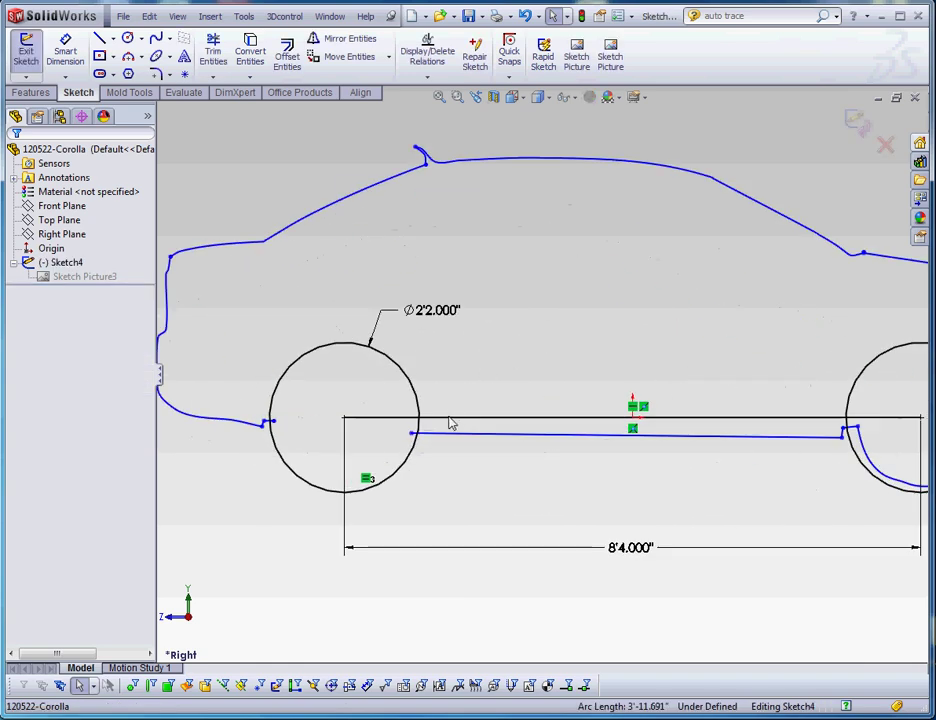
key("z")
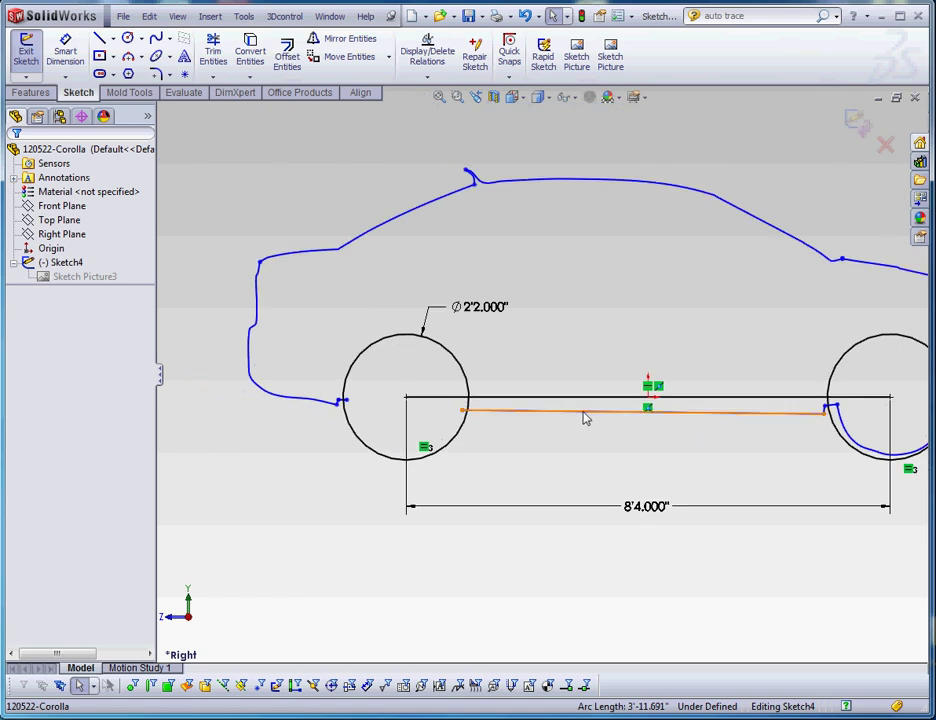
scroll(548, 416, "down", 3)
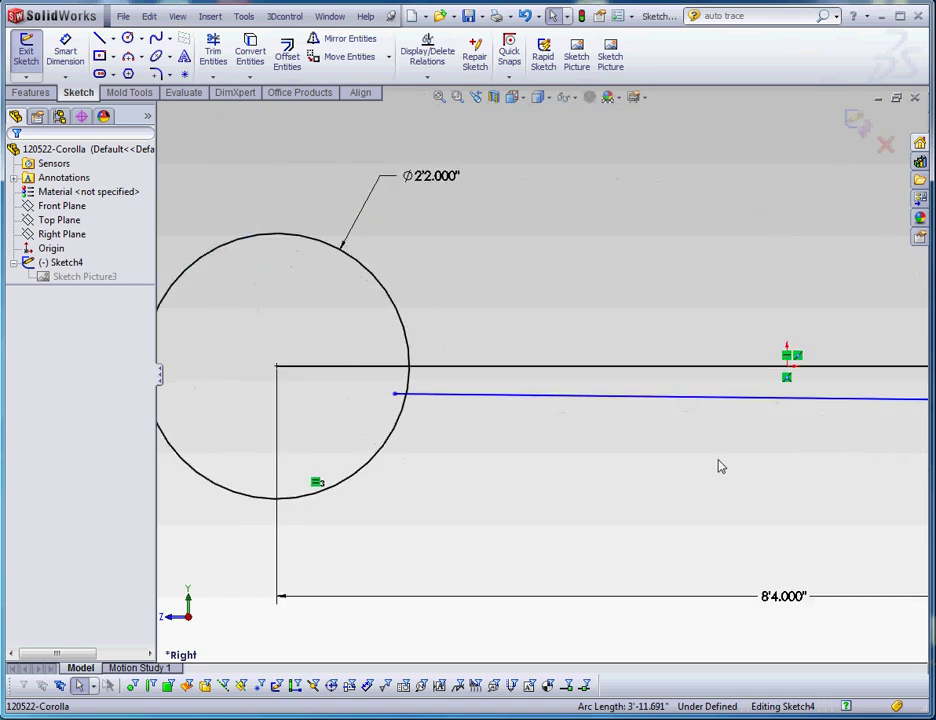
scroll(744, 432, "up", 5)
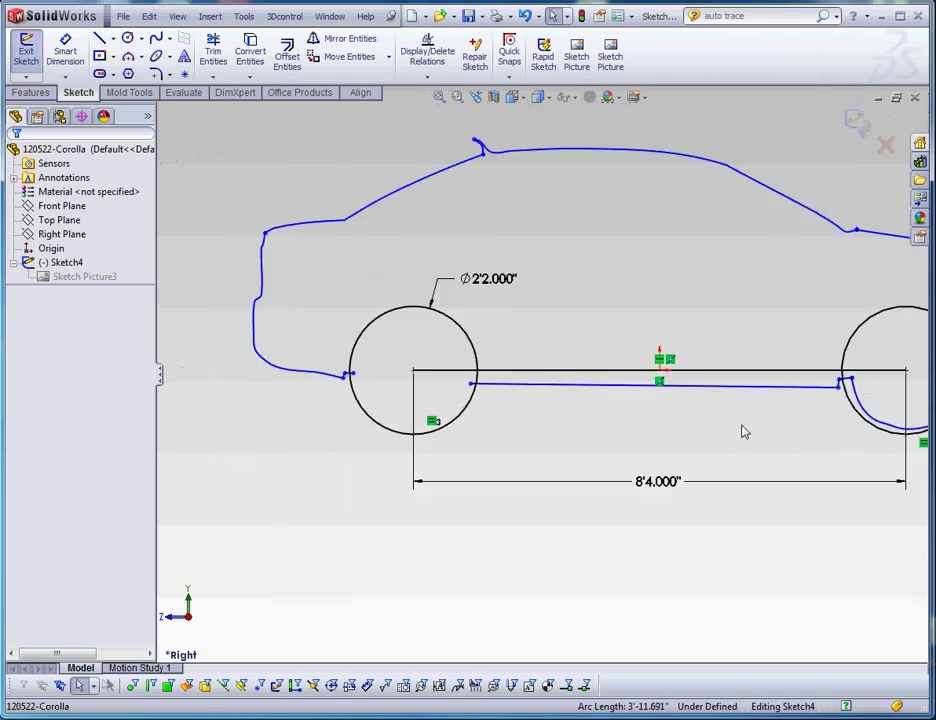
left_click(616, 381)
left_click(673, 316)
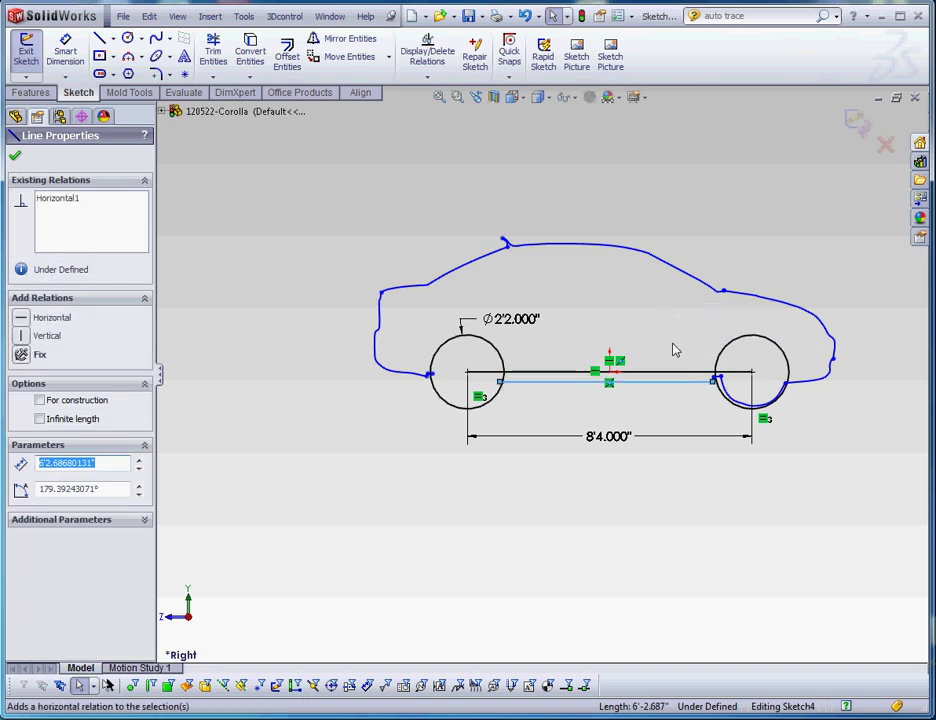
key("Escape")
Turn the 8'4" wheelbase line joining the wheel centres into construction geometry
scroll(548, 390, "down", 5)
scroll(548, 390, "down", 2)
scroll(320, 349, "up", 2)
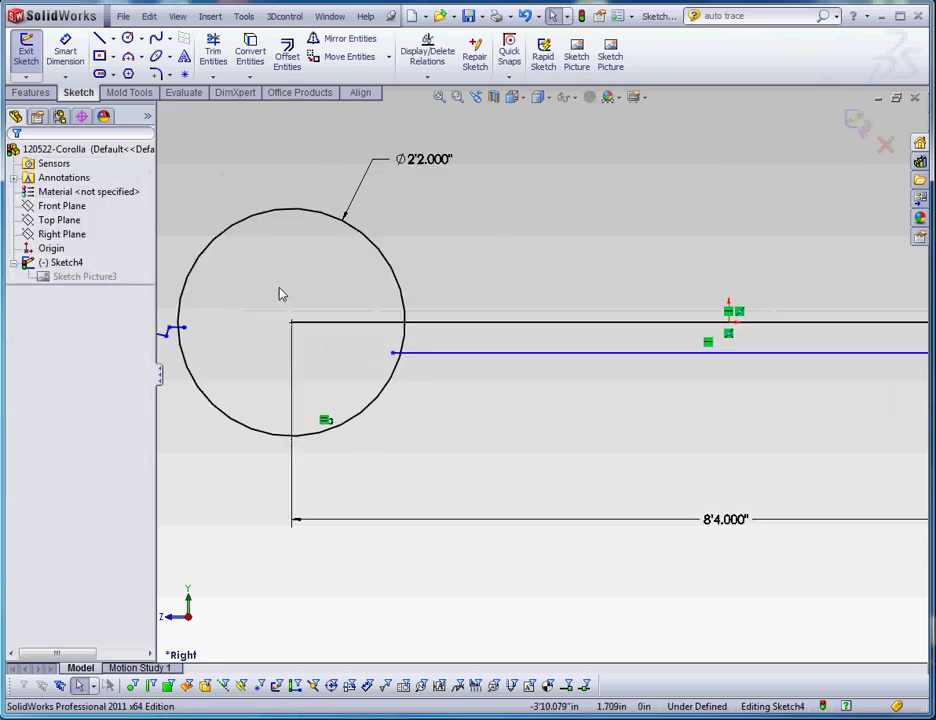
left_click(455, 323)
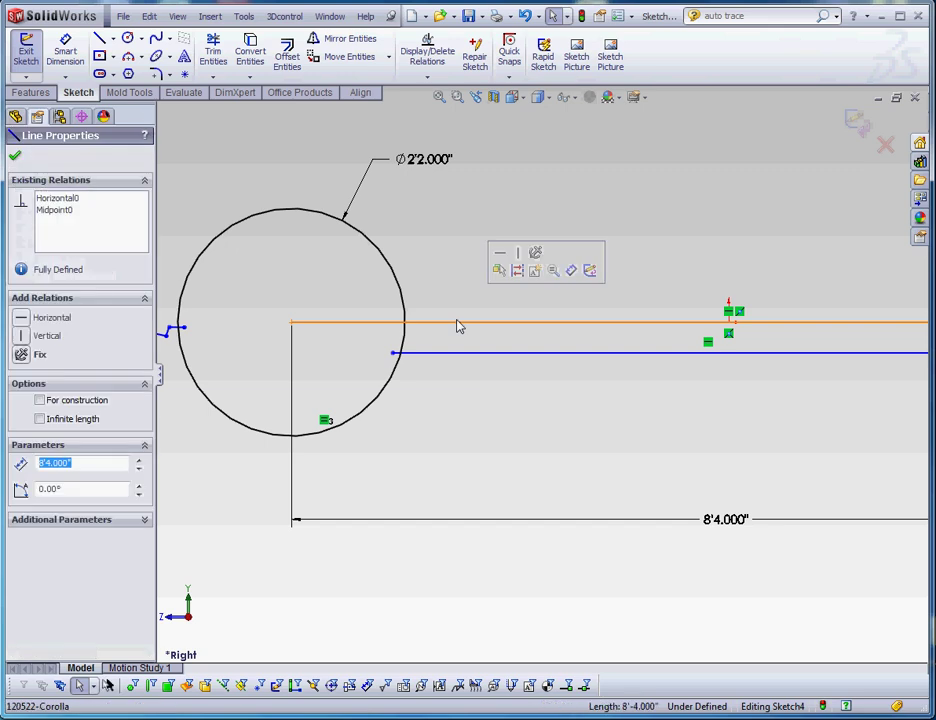
left_click(517, 272)
Pick out the traced curve wrapped under the front wheel, then deselect it
scroll(645, 476, "up", 3)
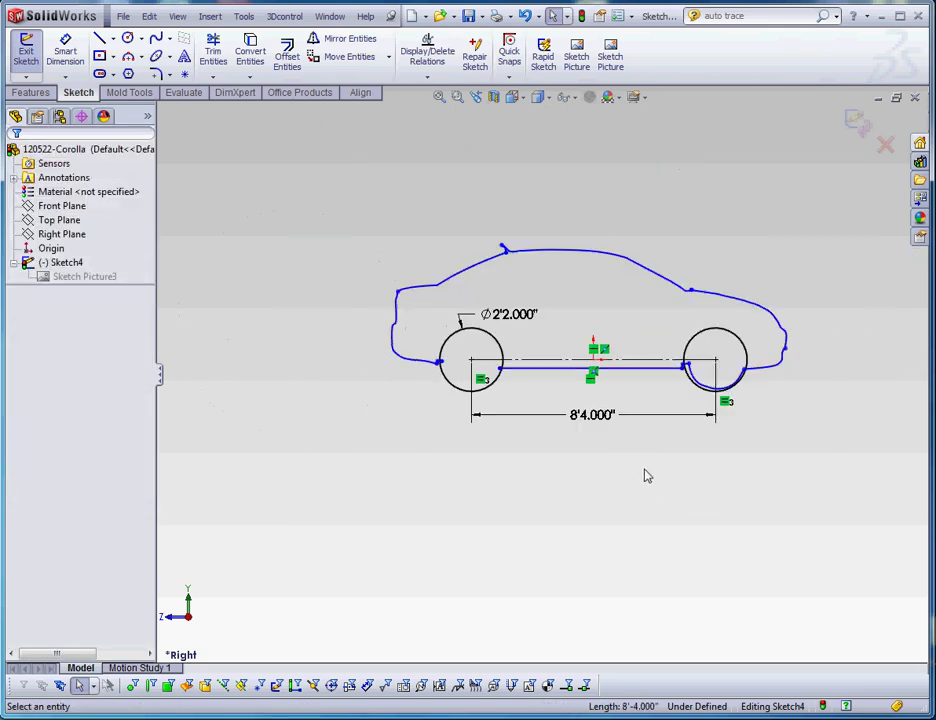
scroll(671, 399, "down", 5)
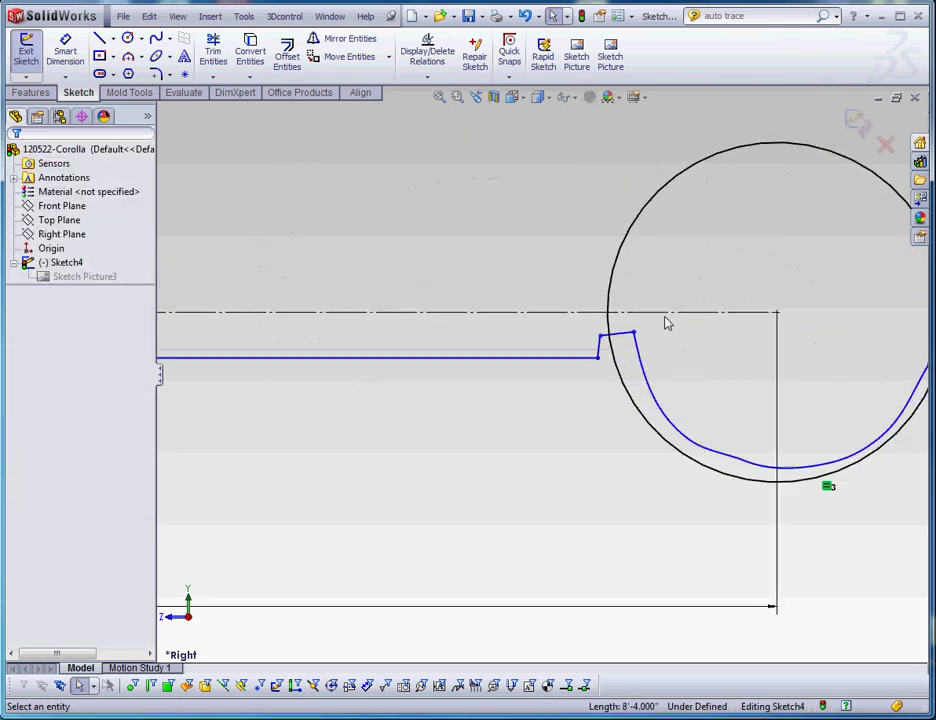
left_click(639, 367)
scroll(639, 367, "up", 3)
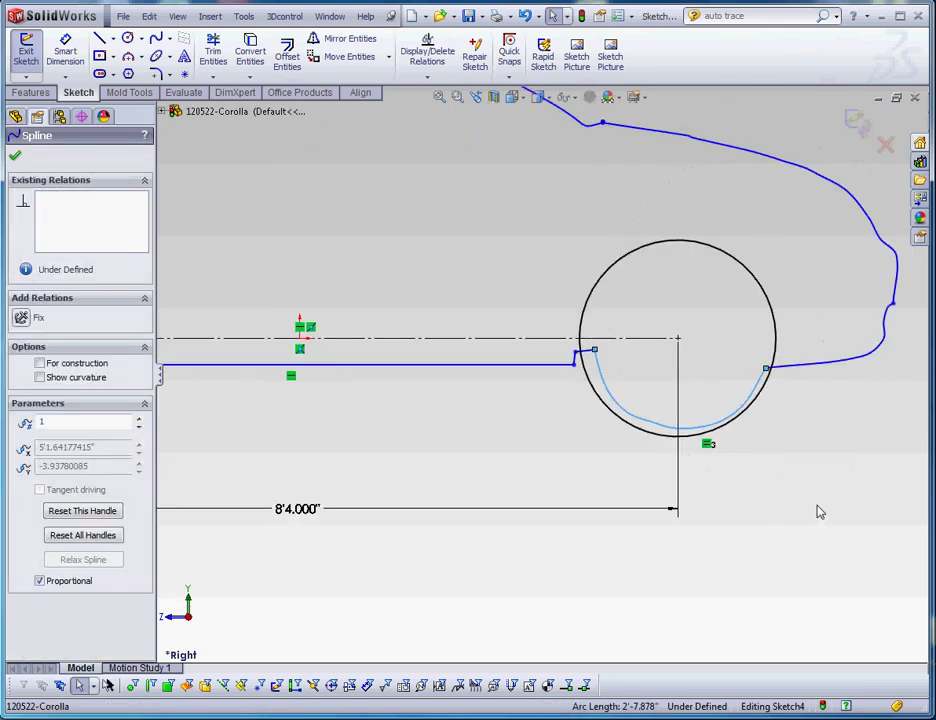
left_click(750, 440)
scroll(495, 315, "down", 3)
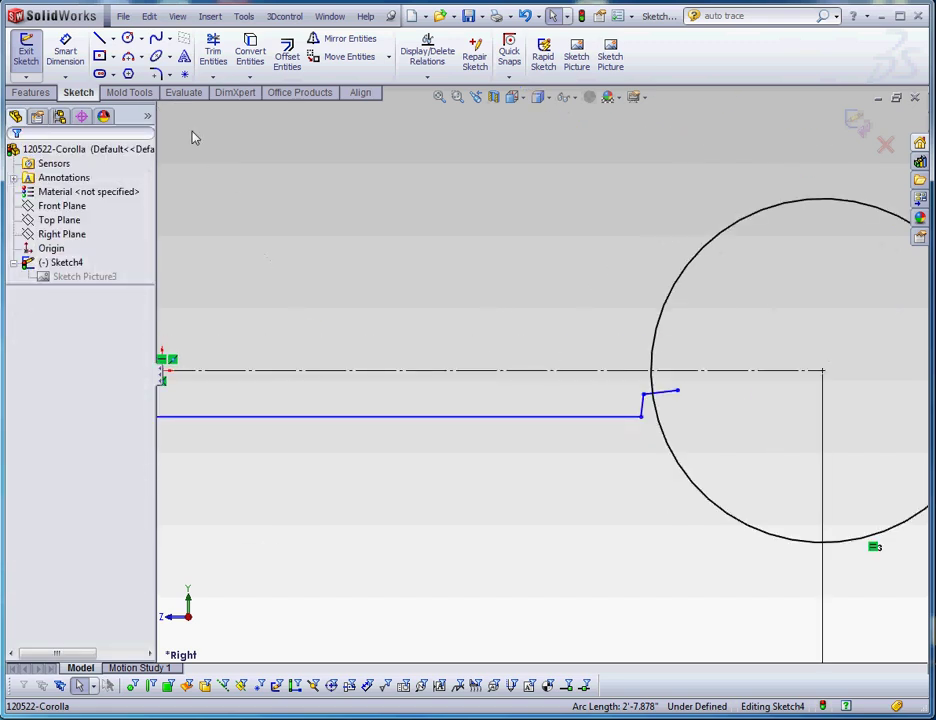
left_click(215, 50)
scroll(693, 379, "down", 3)
Trim the short stubs so the rocker line stops at the left wheel circle's edge
left_click(607, 418)
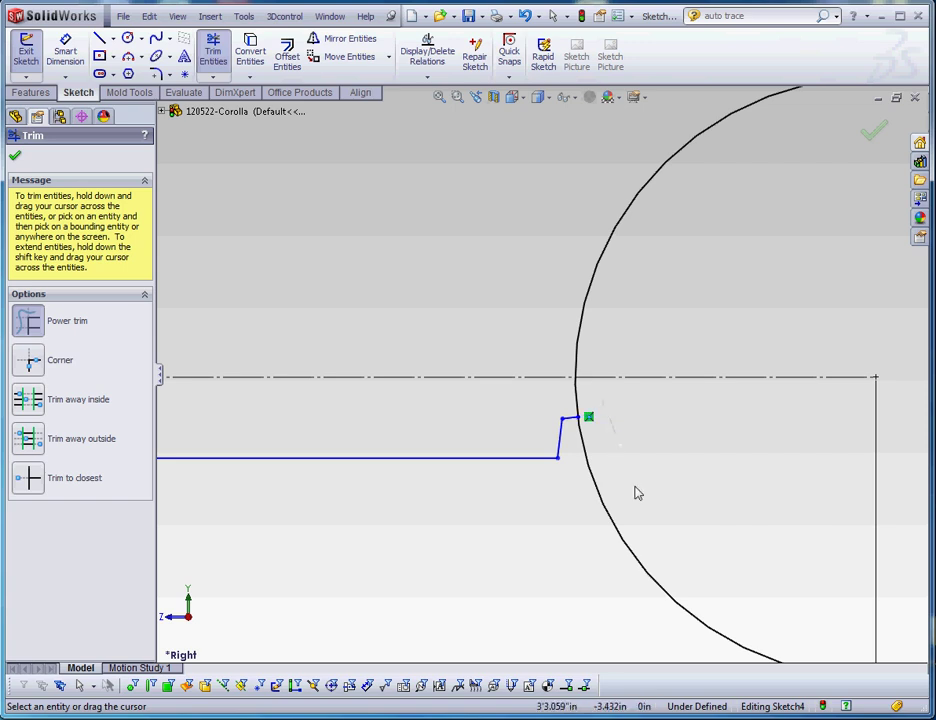
scroll(894, 484, "up", 3)
scroll(894, 484, "down", 2)
scroll(710, 363, "down", 3)
left_click_drag(597, 323, 572, 409)
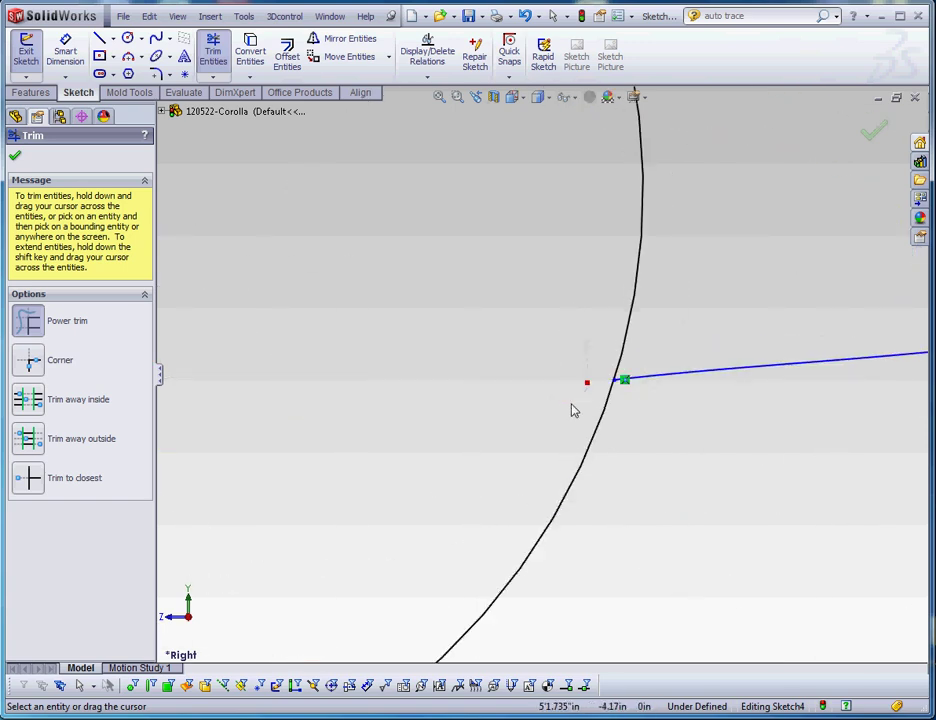
scroll(568, 405, "up", 4)
scroll(540, 398, "up", 5)
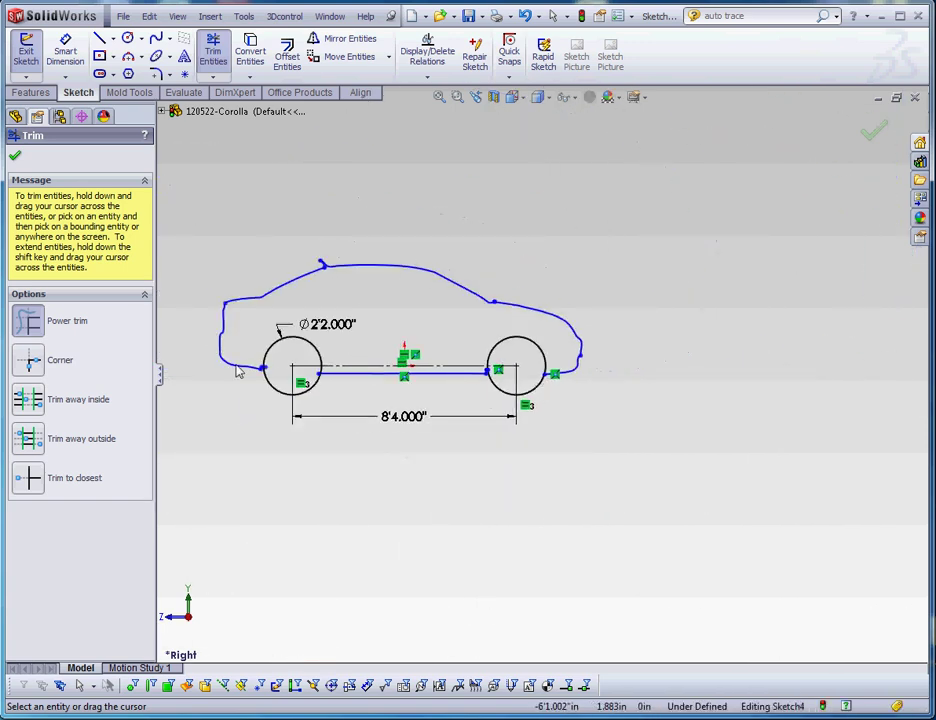
scroll(330, 345, "down", 8)
scroll(397, 290, "down", 3)
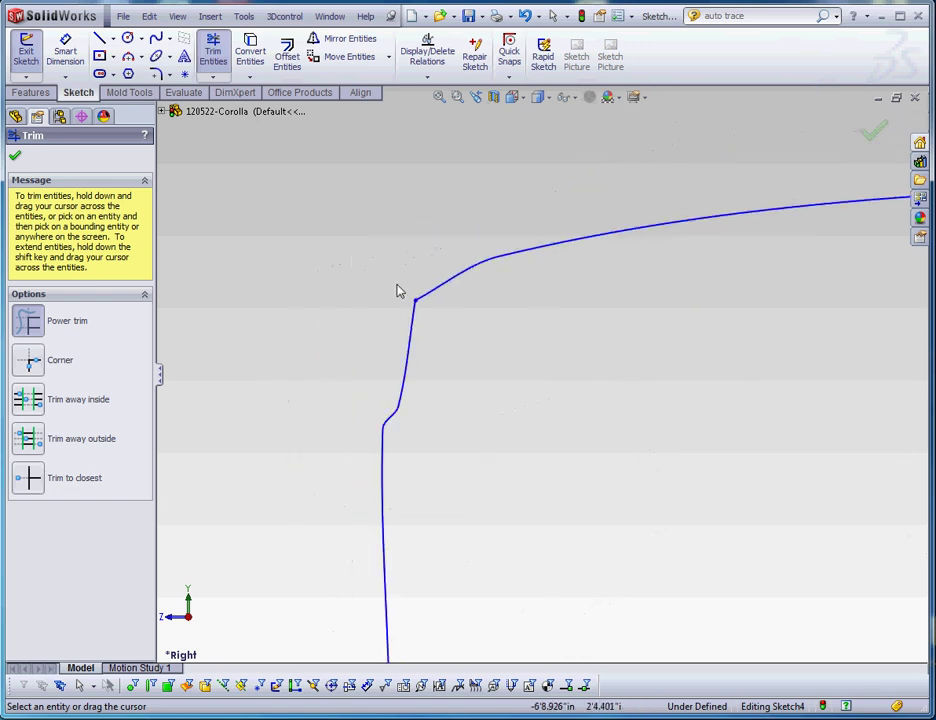
scroll(660, 595, "up", 5)
scroll(612, 454, "down", 2)
scroll(586, 417, "down", 4)
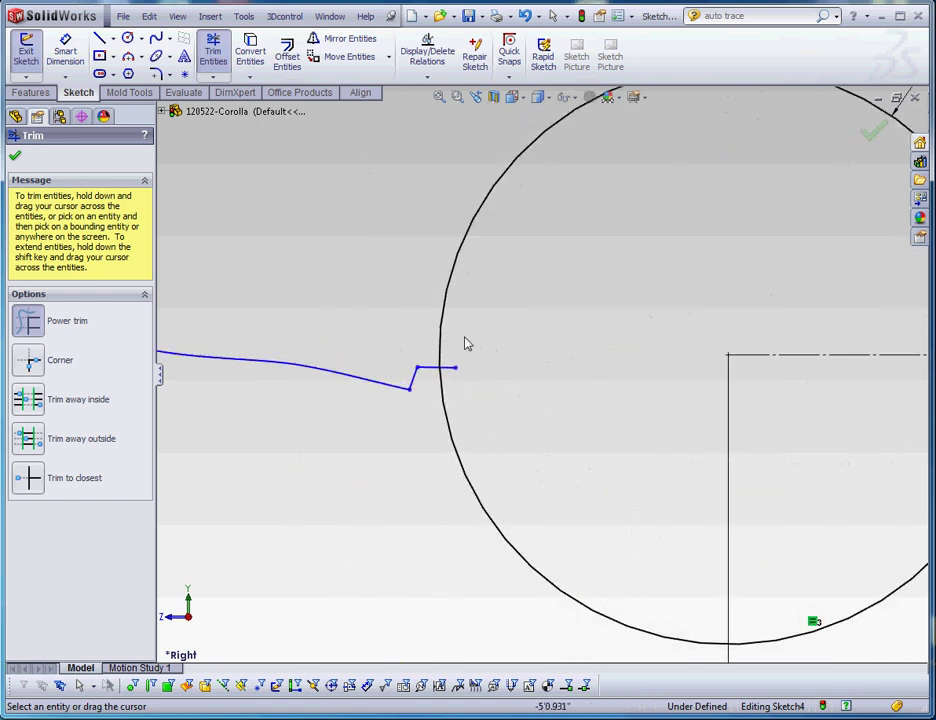
scroll(551, 374, "up", 3)
scroll(838, 503, "down", 5)
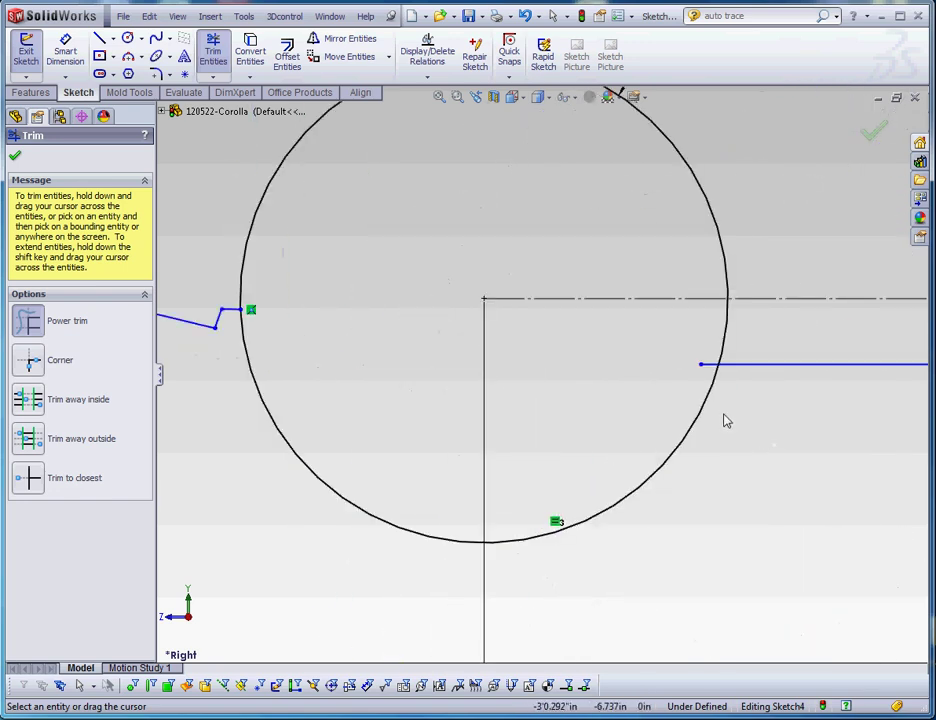
scroll(564, 361, "up", 6)
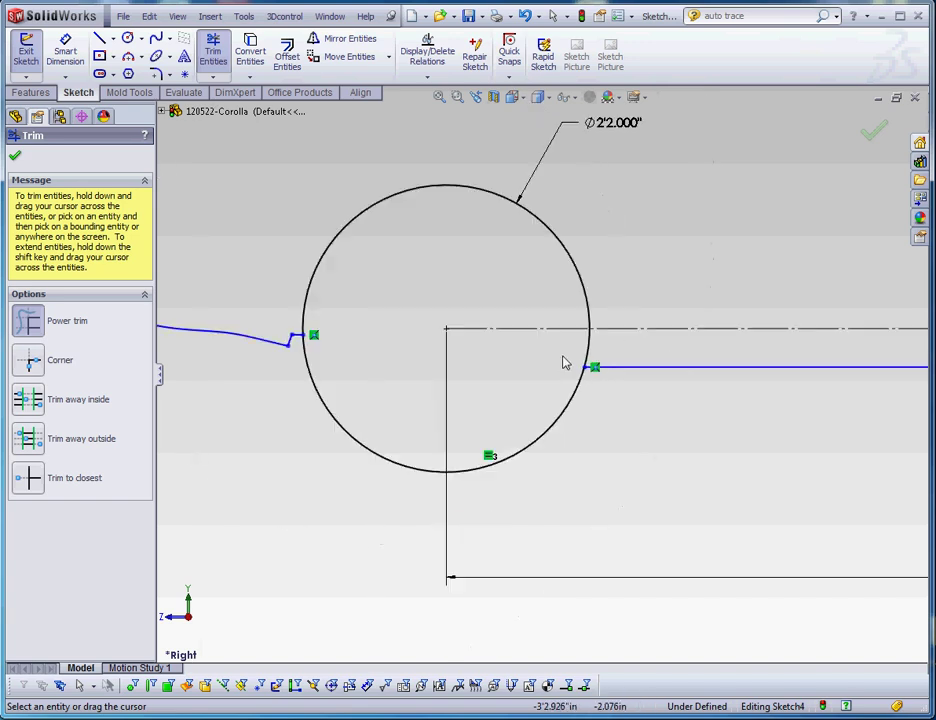
scroll(656, 352, "down", 2)
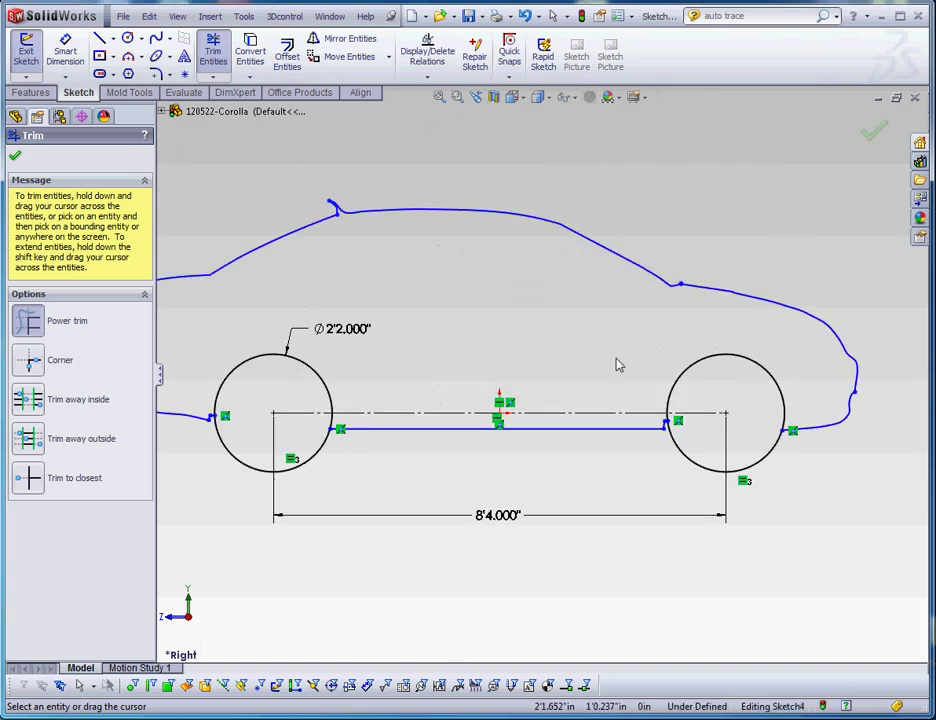
scroll(690, 400, "down", 4)
scroll(640, 455, "up", 4)
scroll(547, 394, "up", 3)
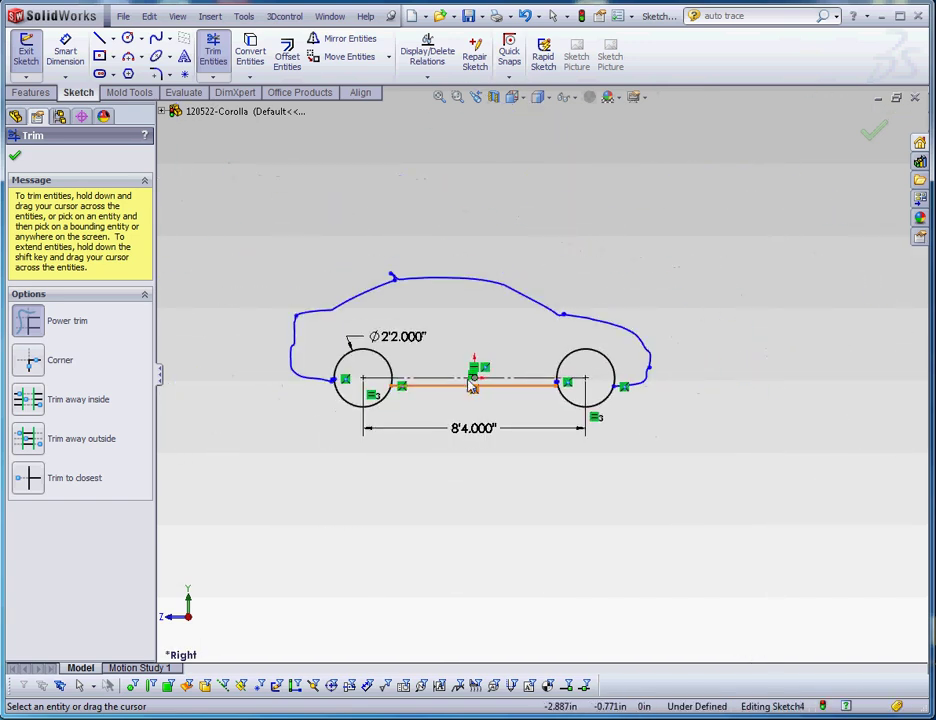
scroll(487, 345, "down", 3)
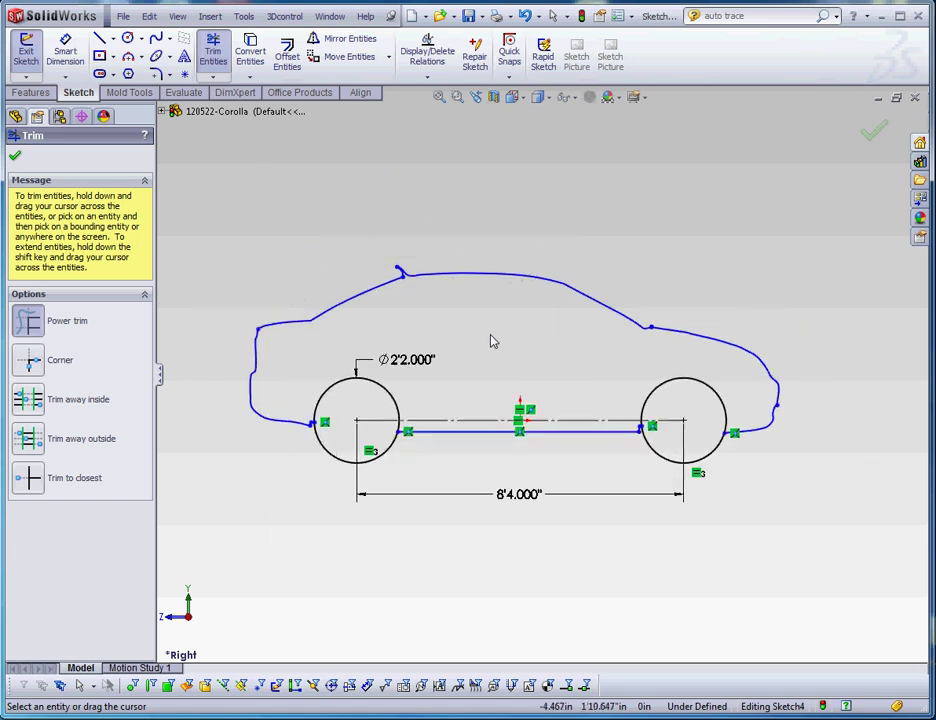